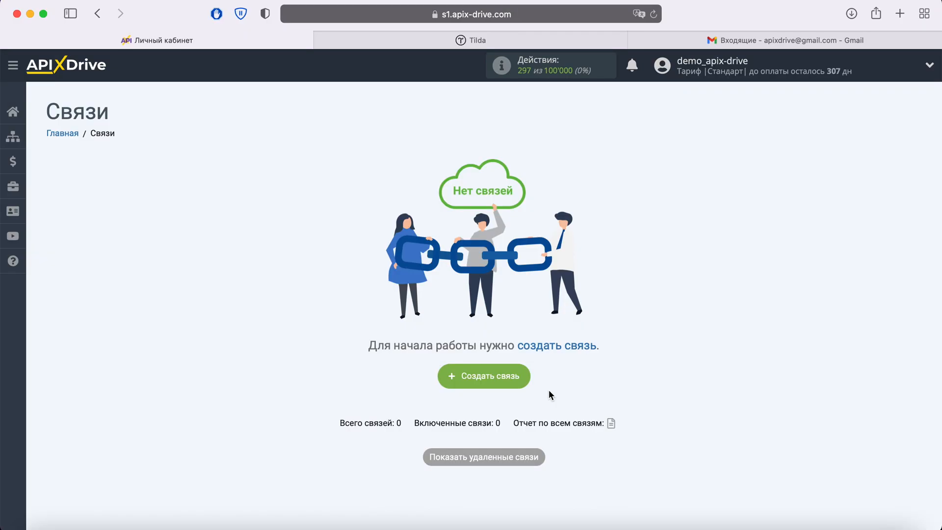
# Start a new connection and choose Tilda as the data source system.
pyautogui.click(483, 376)
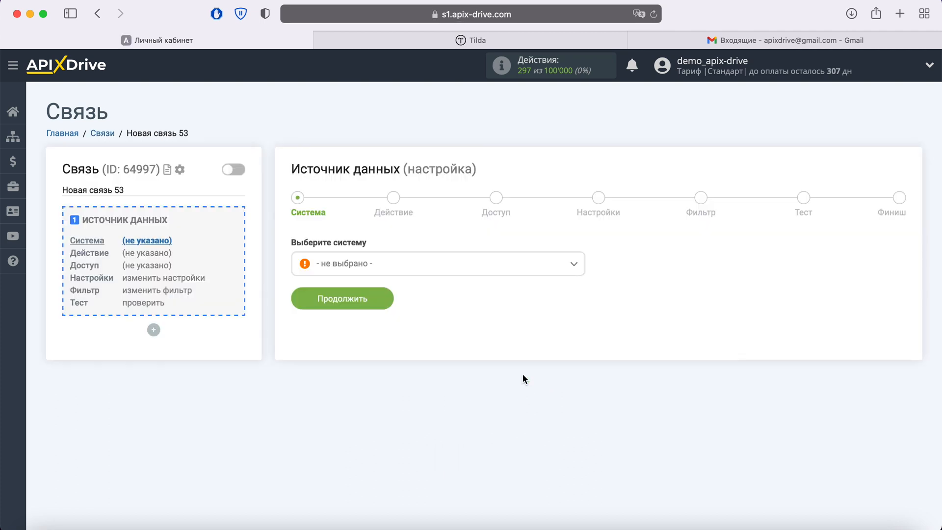
pyautogui.click(467, 263)
pyautogui.scroll(-8, 482, 338)
pyautogui.scroll(-20, 483, 344)
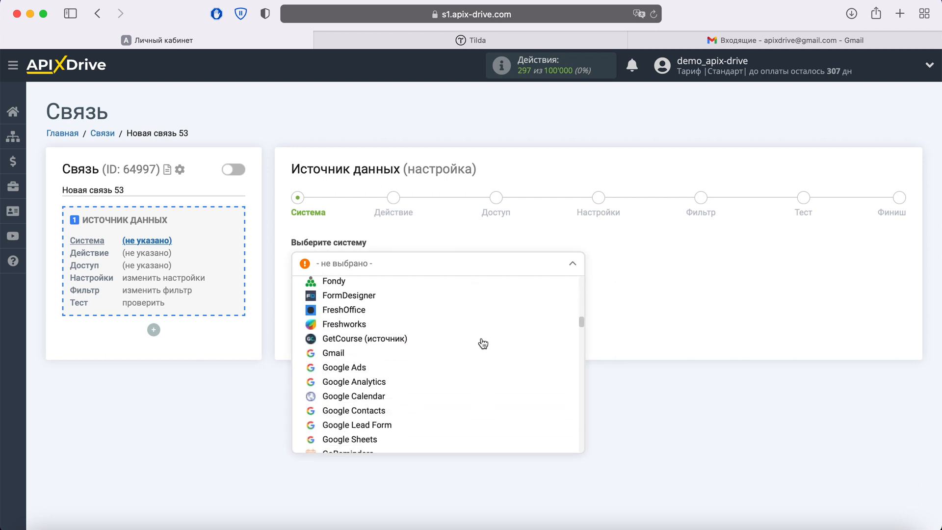
pyautogui.scroll(-20, 484, 343)
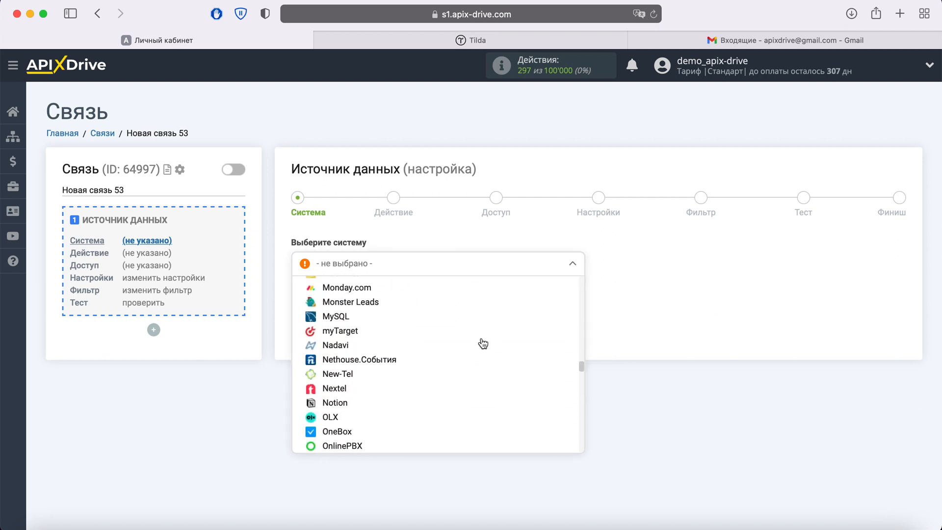
pyautogui.scroll(-15, 484, 343)
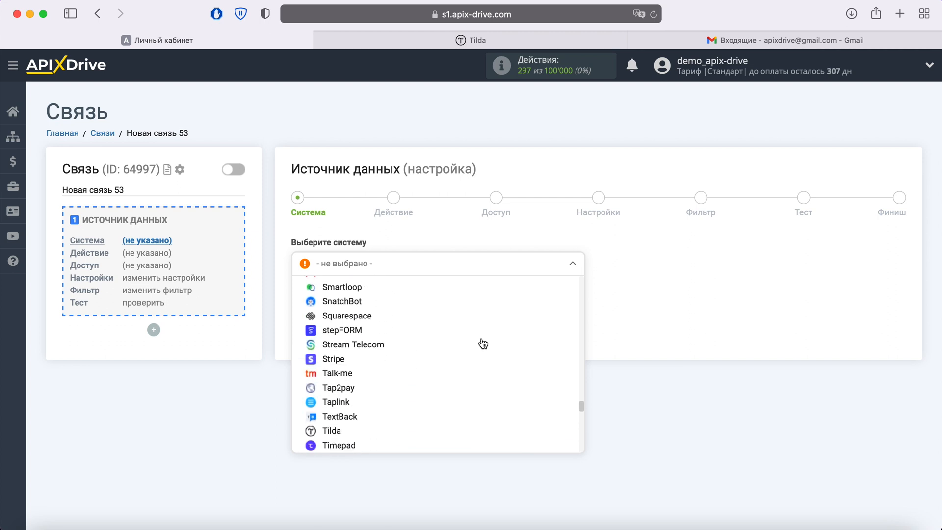
pyautogui.click(336, 387)
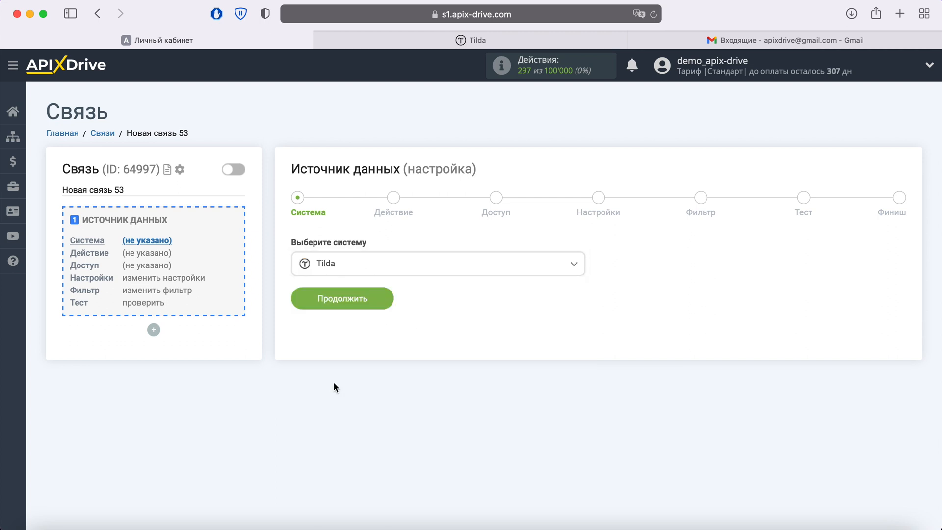
pyautogui.click(381, 303)
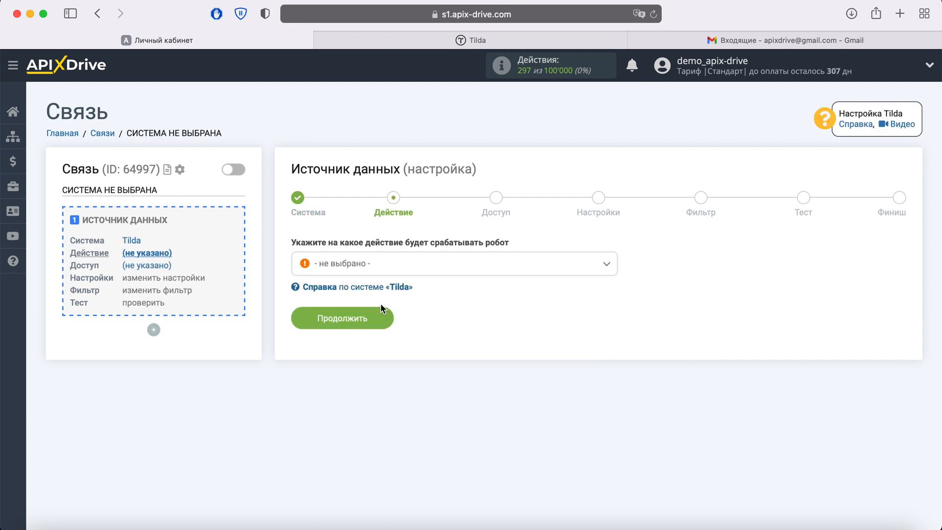
# Set the Tilda trigger action to 'Получить данные из форм' and continue to access.
pyautogui.click(403, 271)
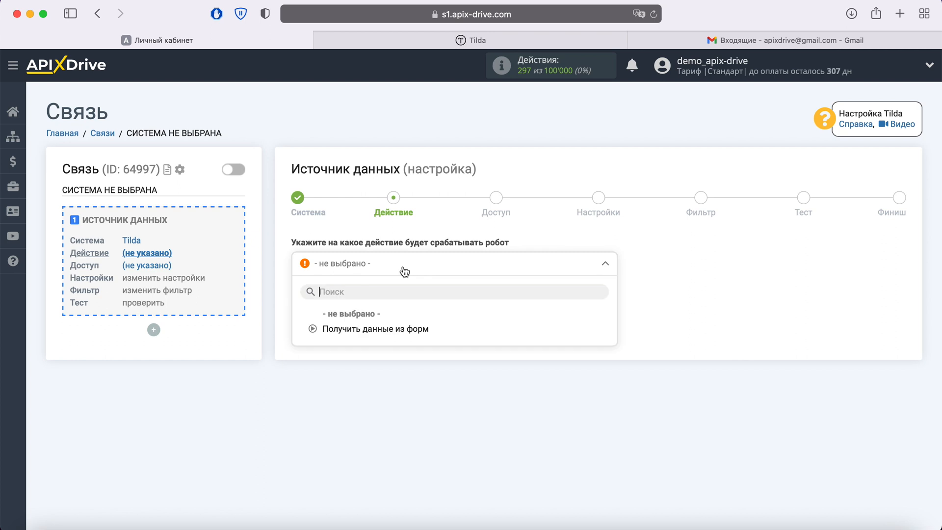
pyautogui.click(384, 329)
pyautogui.click(384, 319)
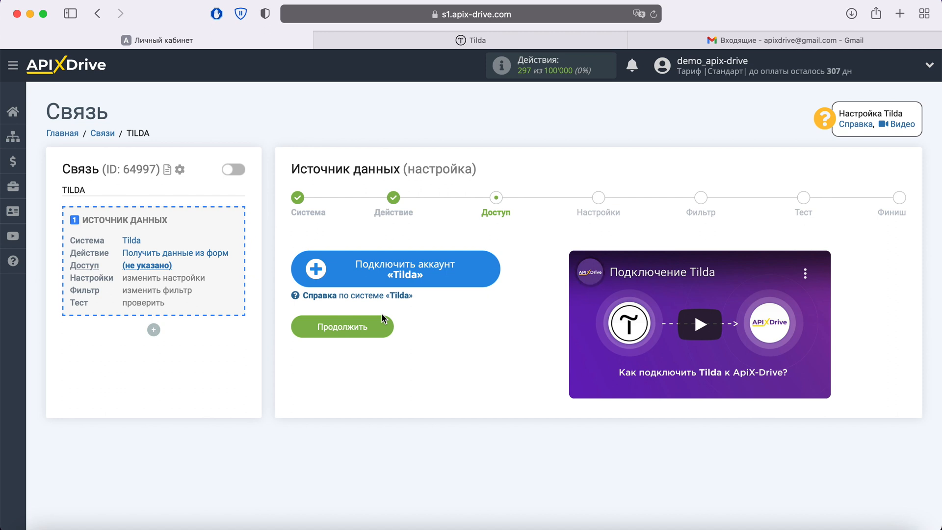
# Connect and save a new Tilda account, select it as the login, and continue to settings.
pyautogui.click(484, 269)
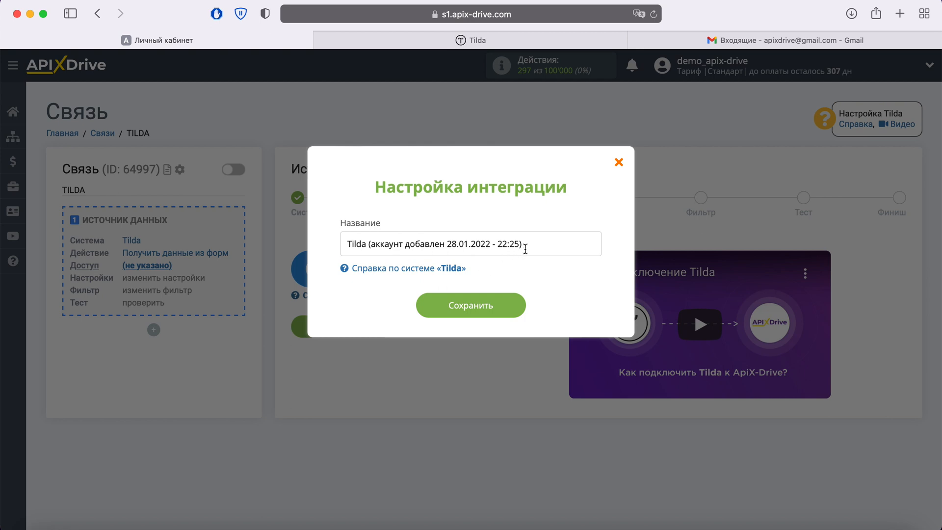
pyautogui.moveTo(524, 245); pyautogui.dragTo(339, 239)
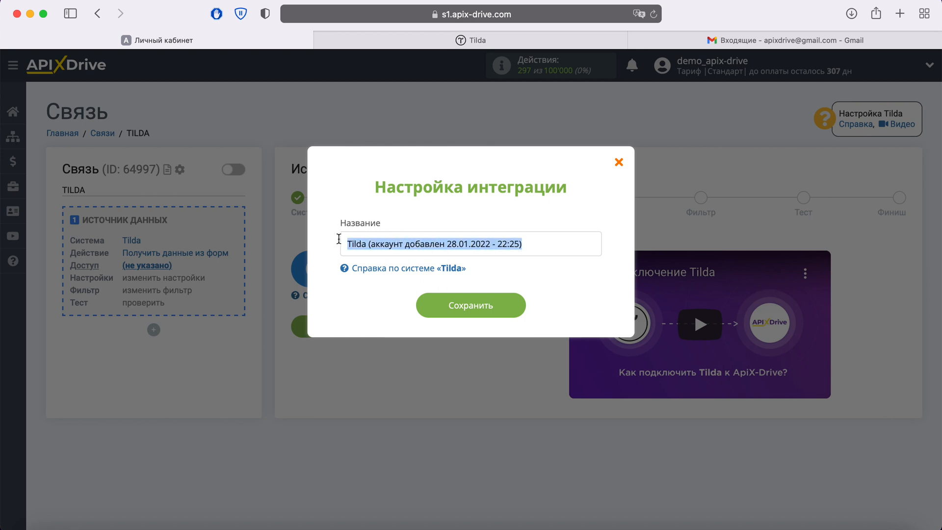
pyautogui.click(502, 302)
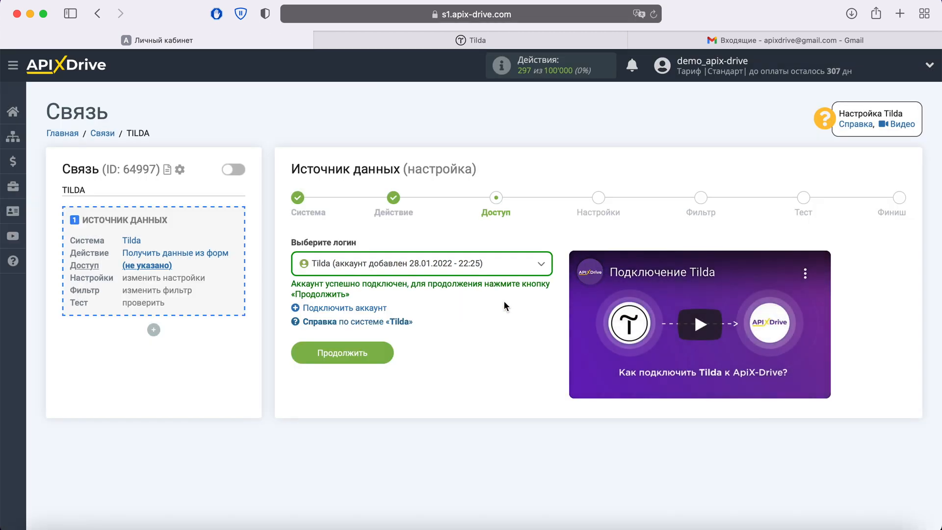
pyautogui.click(522, 267)
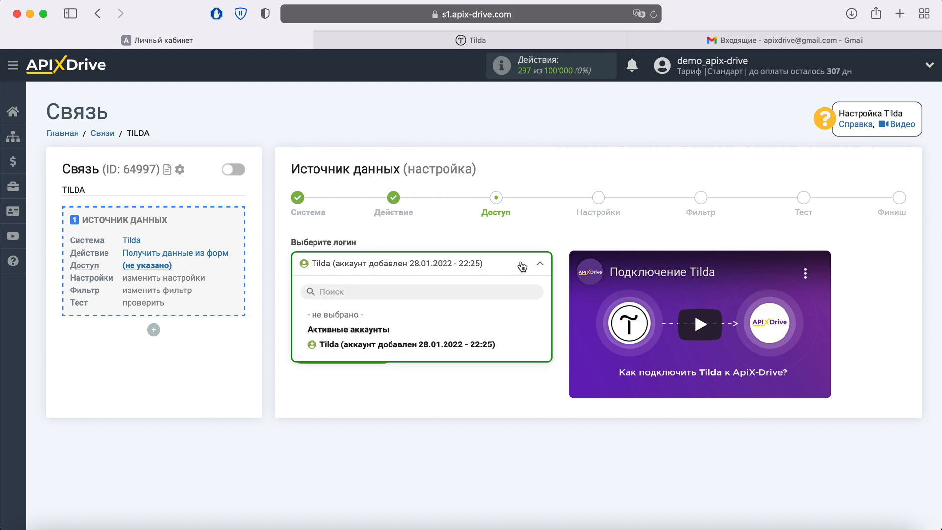
pyautogui.click(443, 345)
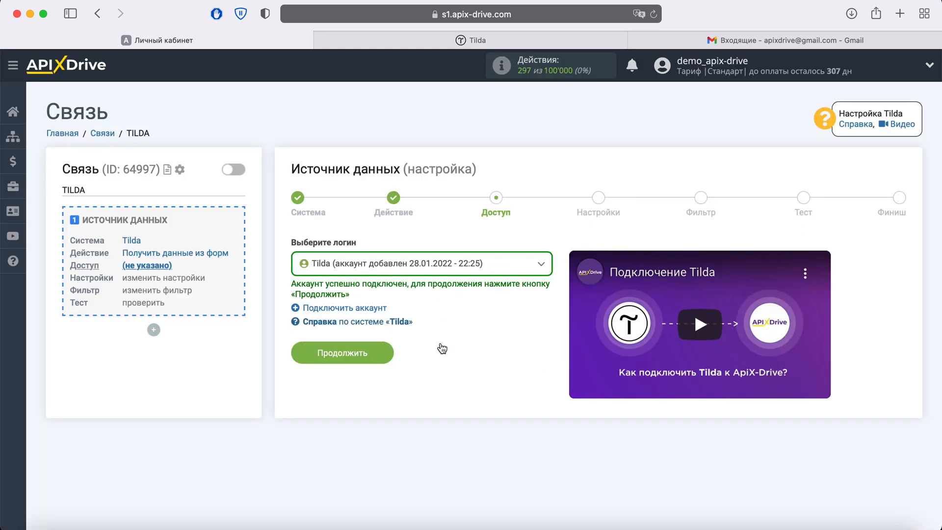
pyautogui.click(381, 353)
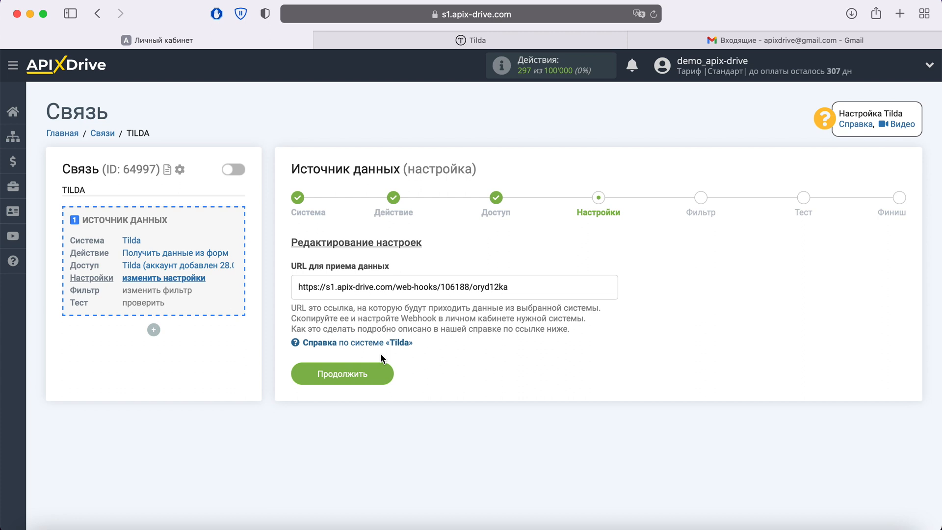
# Copy the 'URL для приема данных' webhook address and switch to the Tilda tab.
pyautogui.moveTo(519, 290); pyautogui.dragTo(298, 286)
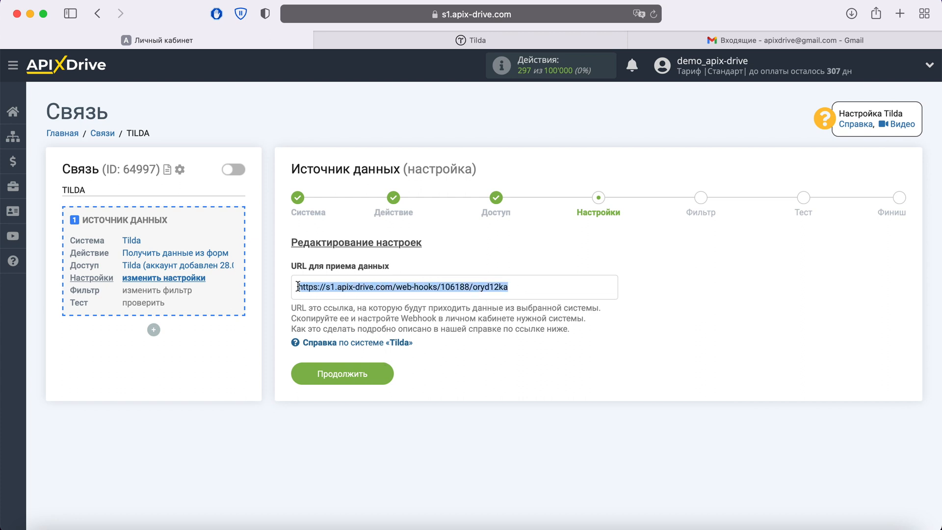
pyautogui.rightClick(315, 285)
pyautogui.click(339, 351)
pyautogui.click(437, 44)
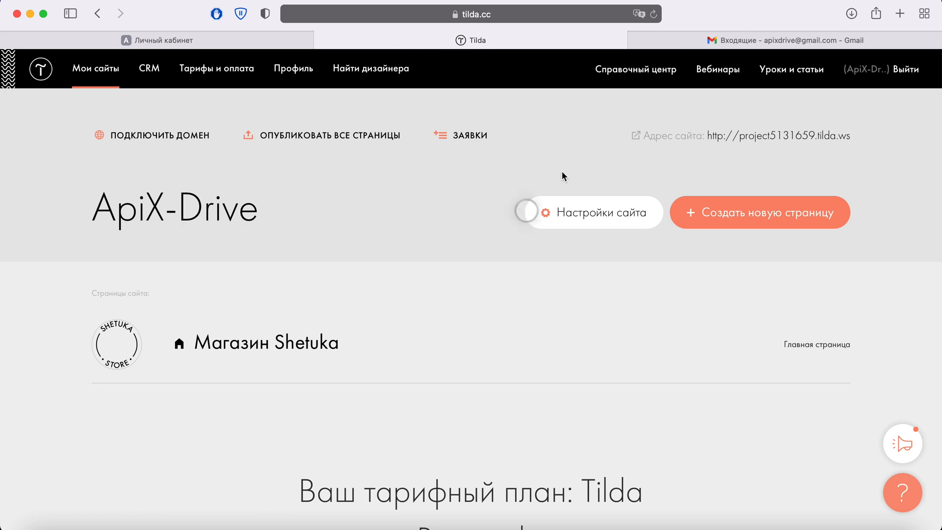
# In the ApiX-Drive site's Формы settings, choose the Webhook service under Другое.
pyautogui.click(575, 212)
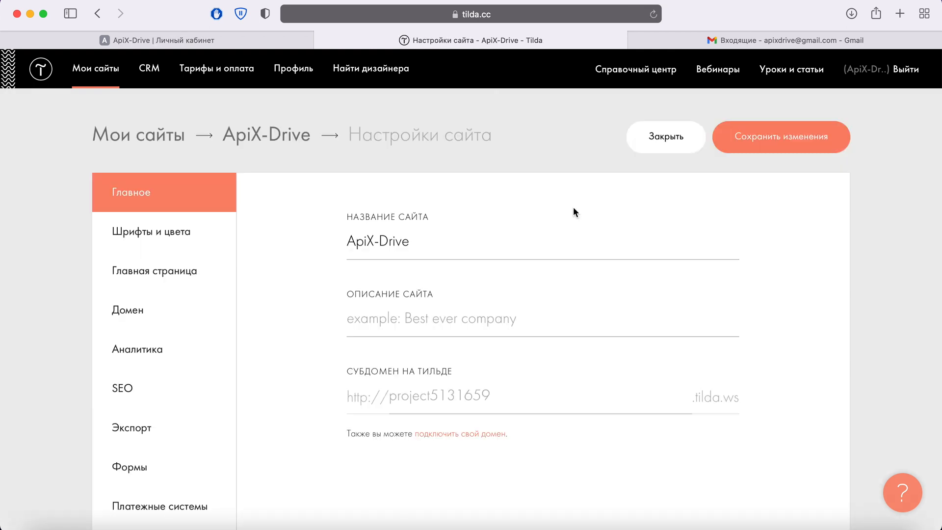
pyautogui.click(142, 469)
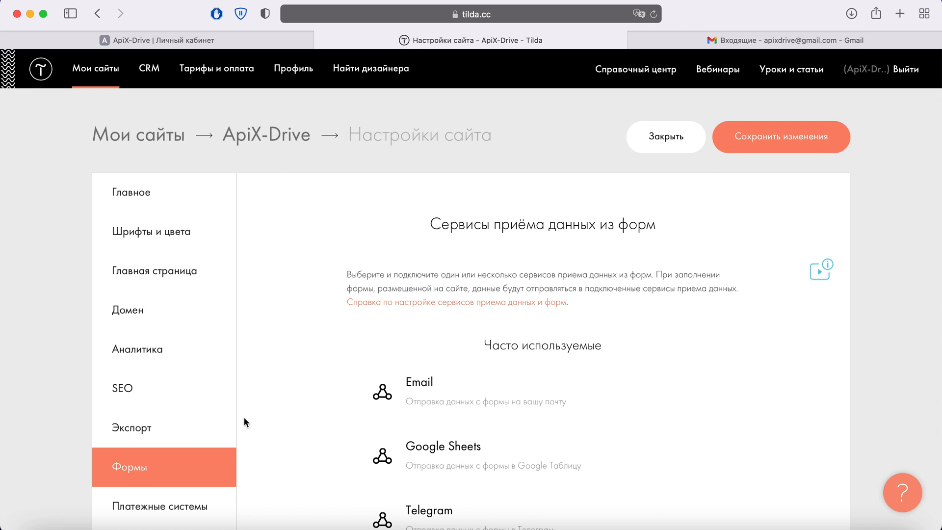
pyautogui.scroll(-8, 245, 421)
pyautogui.scroll(-10, 244, 421)
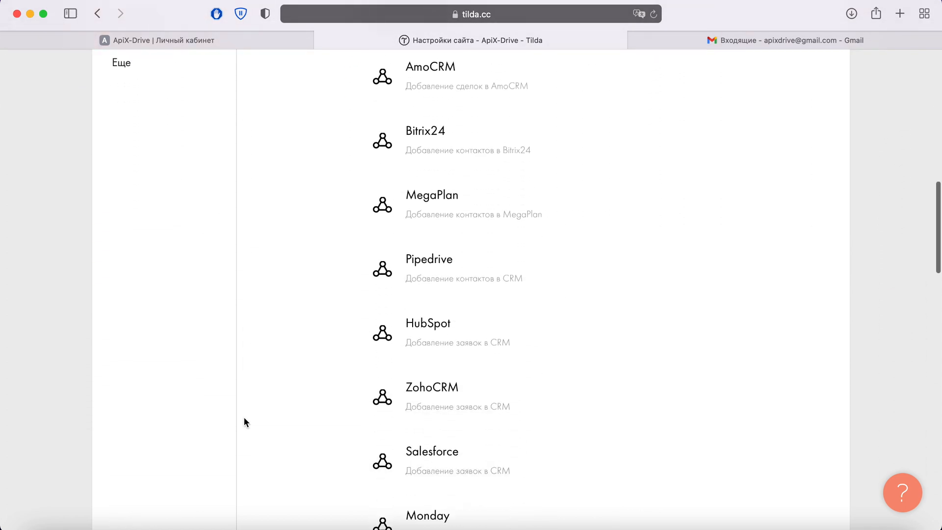
pyautogui.scroll(-10, 245, 422)
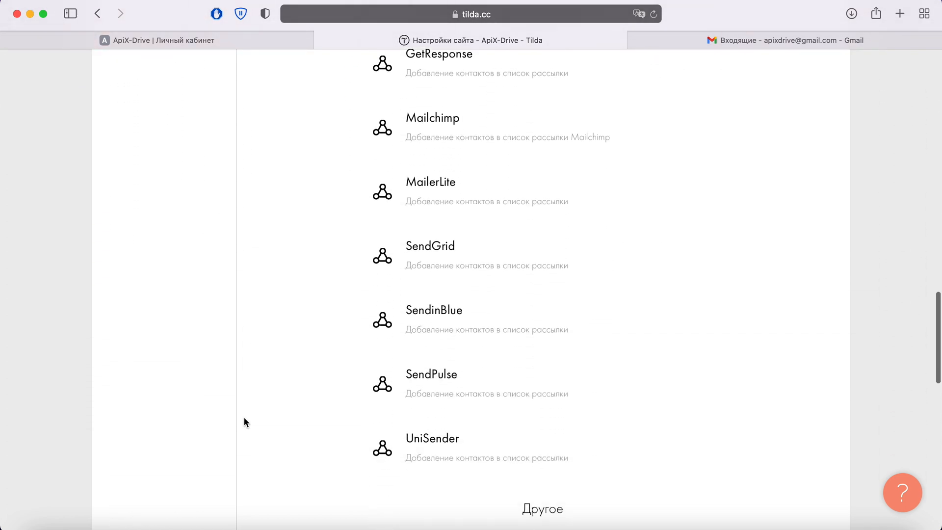
pyautogui.scroll(-2, 244, 422)
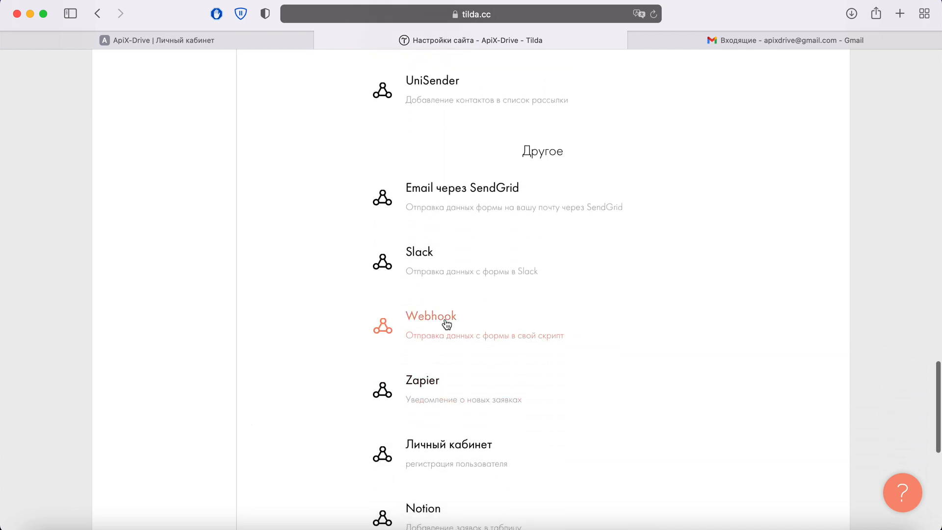
pyautogui.click(445, 320)
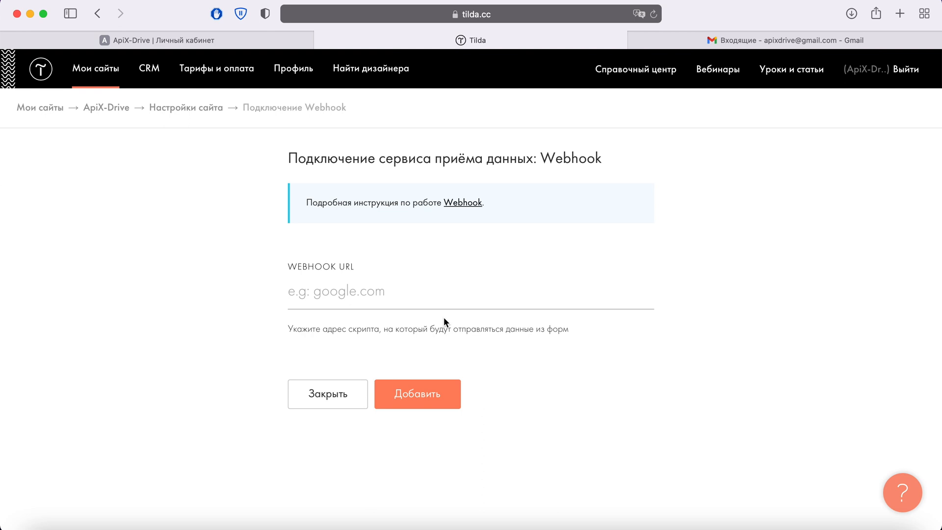
# Paste the ApiX-Drive URL as the Webhook address, add it to the site's forms, and open its settings.
pyautogui.rightClick(346, 303)
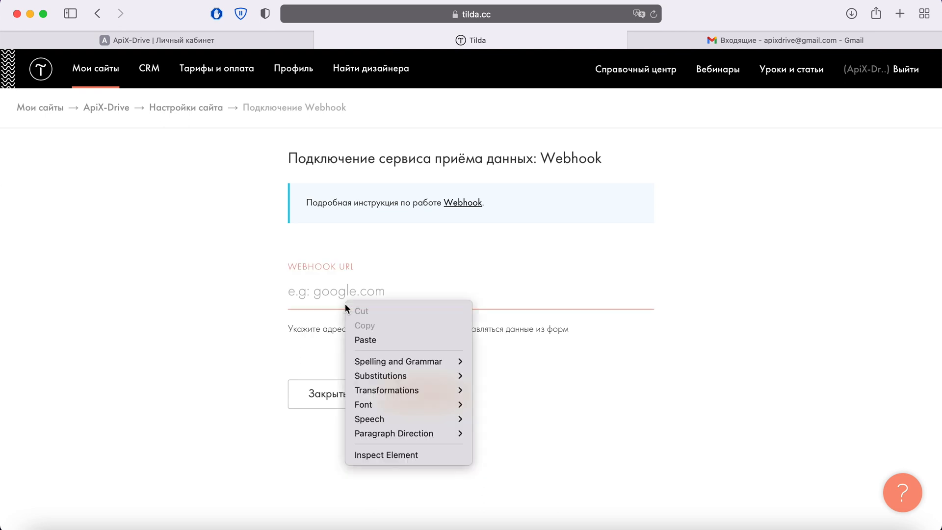
pyautogui.click(361, 341)
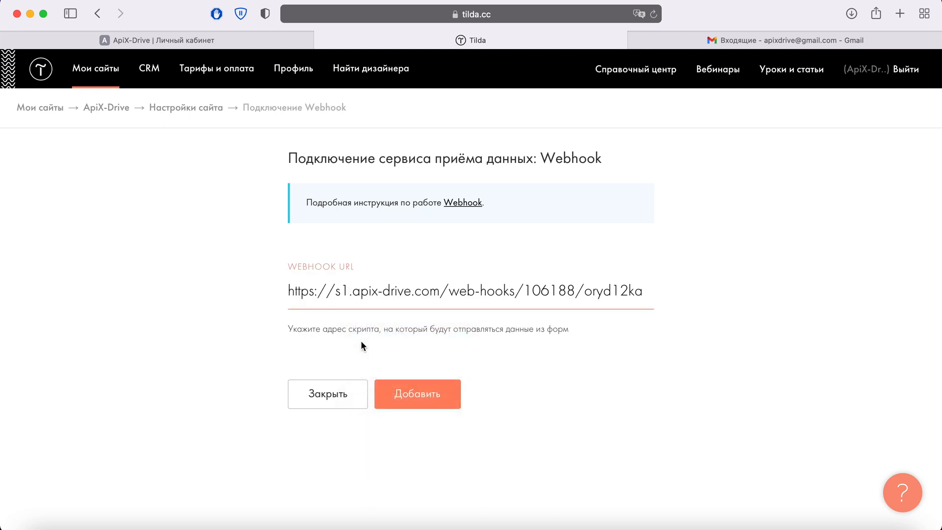
pyautogui.click(431, 393)
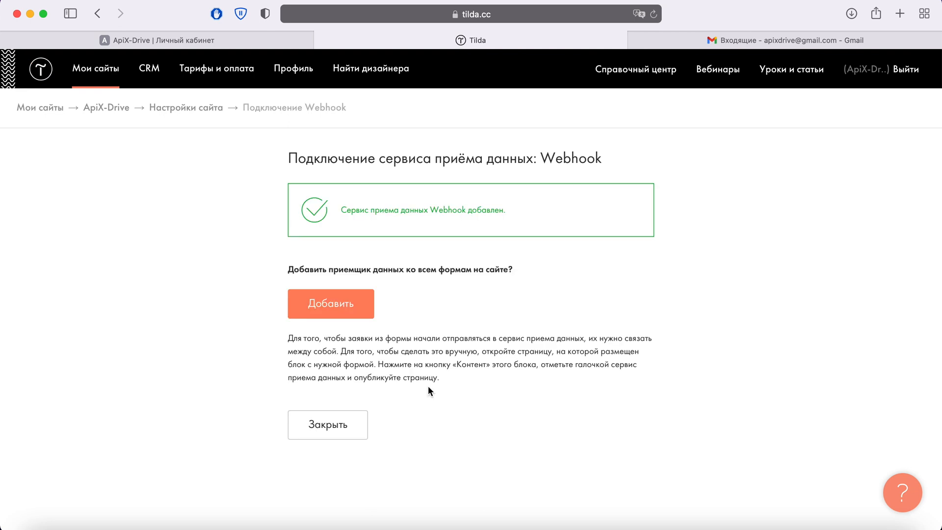
pyautogui.click(348, 297)
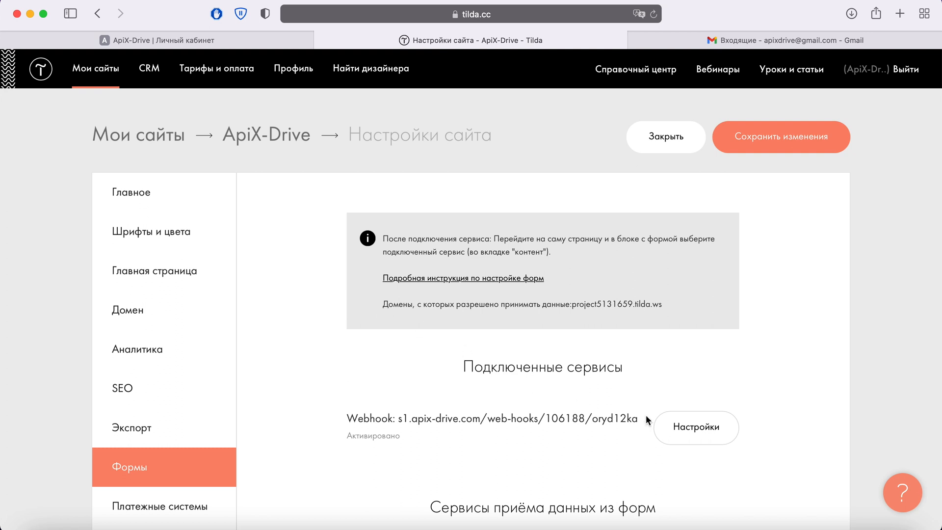
pyautogui.click(687, 424)
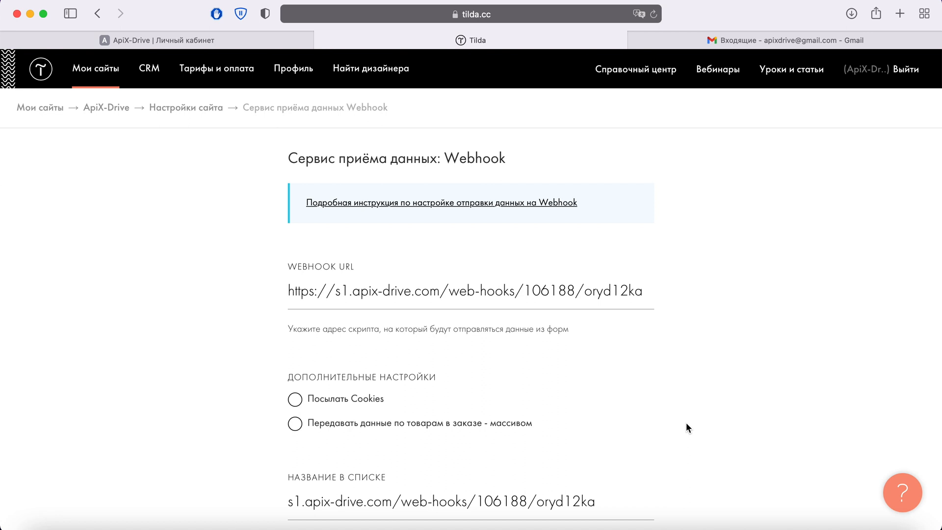
# Enable Cookies, product data as array and externalid, save, and connect the webhook to all site forms.
pyautogui.click(296, 400)
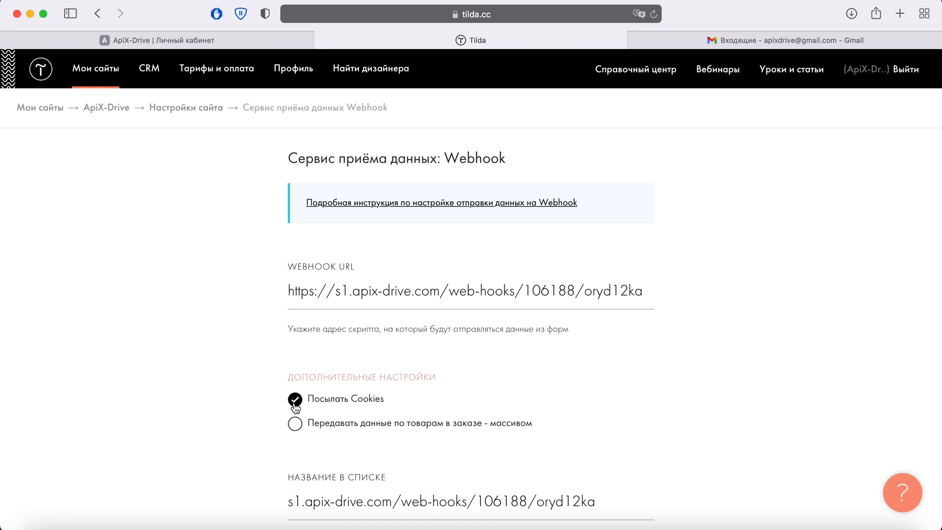
pyautogui.click(296, 425)
pyautogui.click(297, 448)
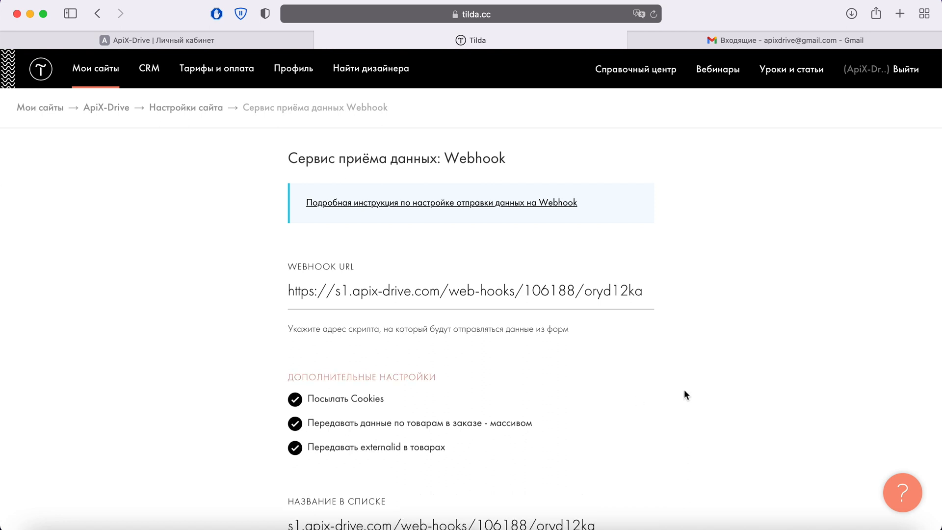
pyautogui.scroll(-10, 685, 393)
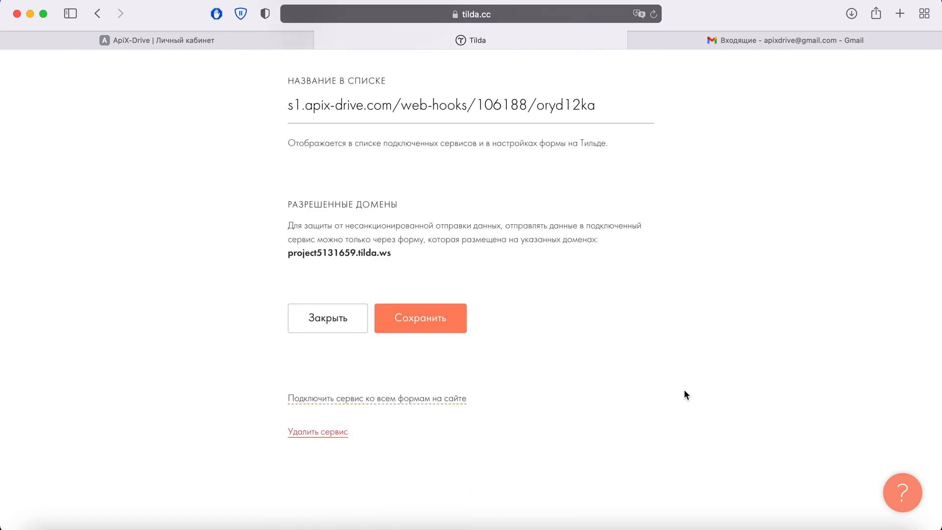
pyautogui.click(450, 323)
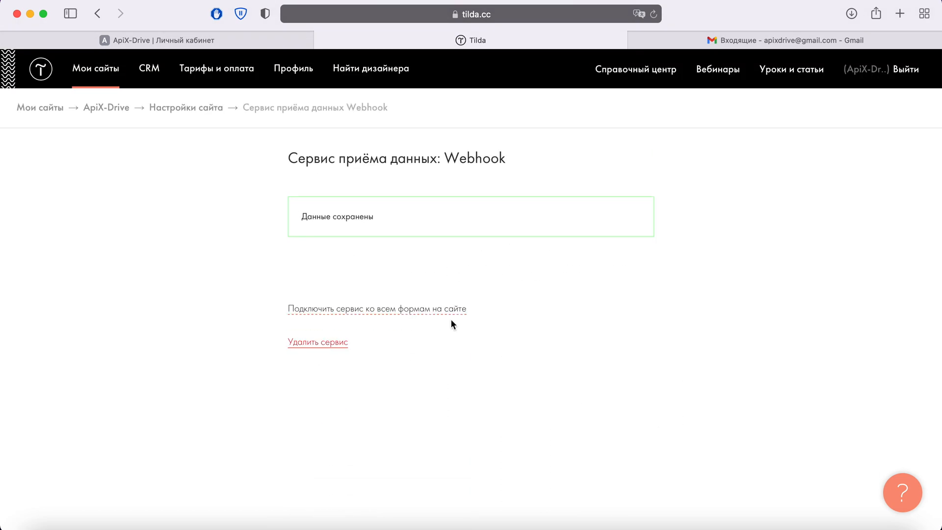
pyautogui.click(395, 309)
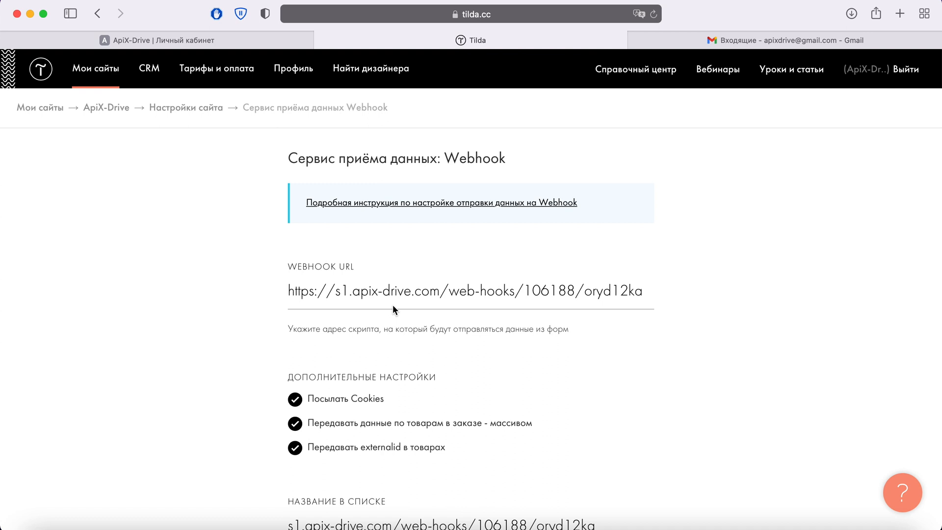
# Return to the ApiX-Drive site page, publish all pages, and open the live main page.
pyautogui.click(193, 113)
pyautogui.click(231, 133)
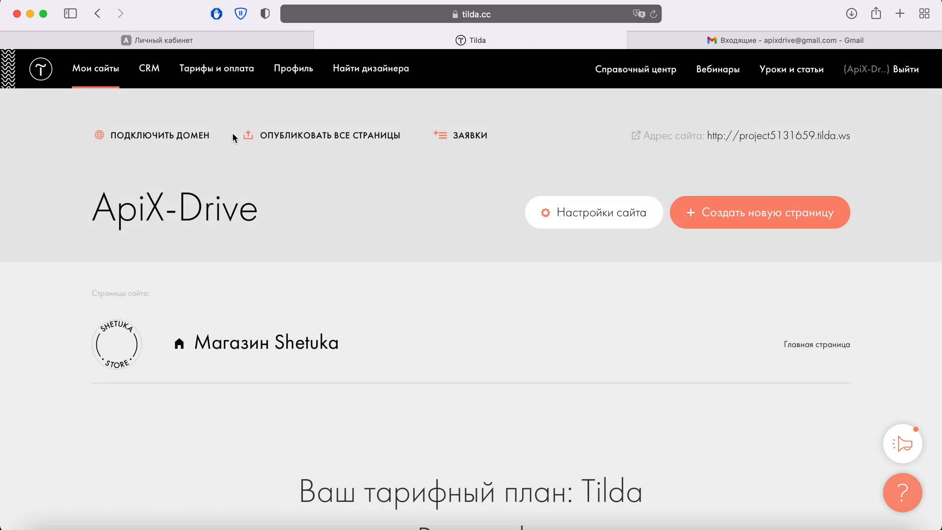
pyautogui.click(316, 137)
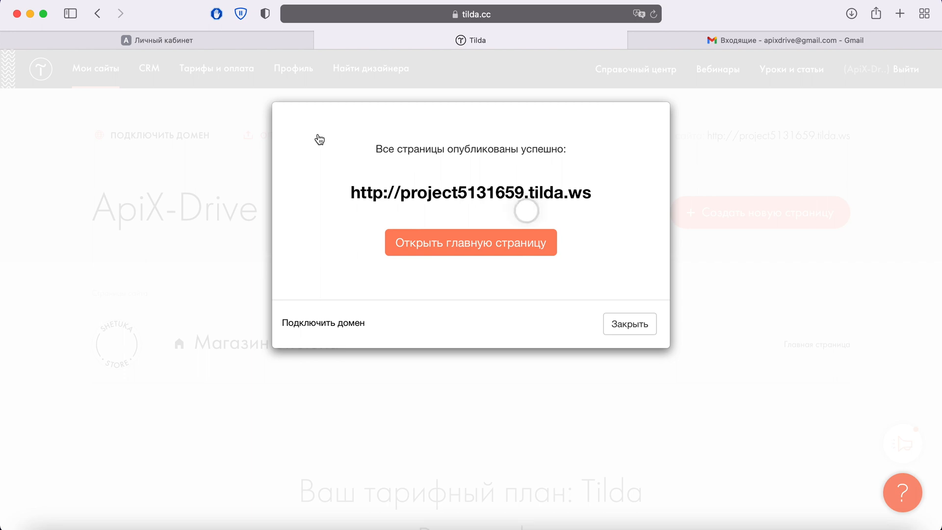
pyautogui.click(448, 233)
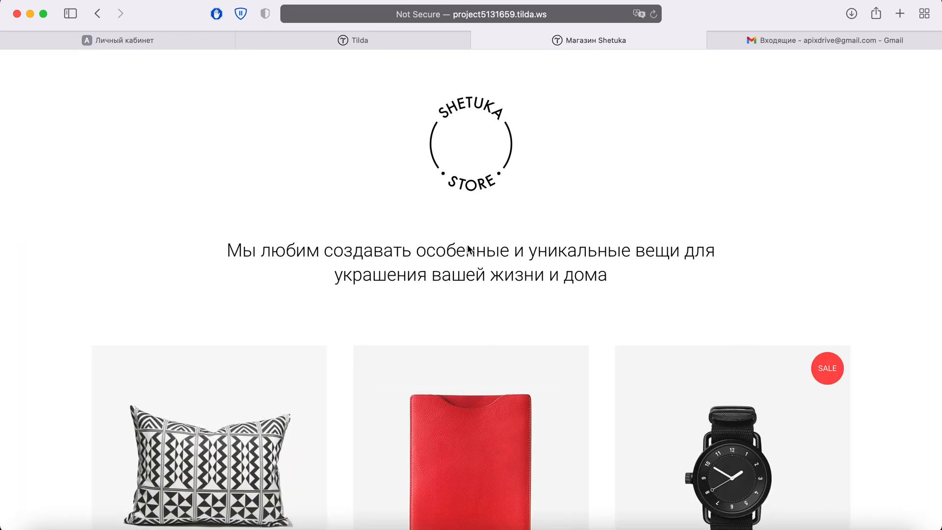
# Open the red Carnet tablet cover and add it to the cart.
pyautogui.scroll(-5, 467, 250)
pyautogui.click(467, 245)
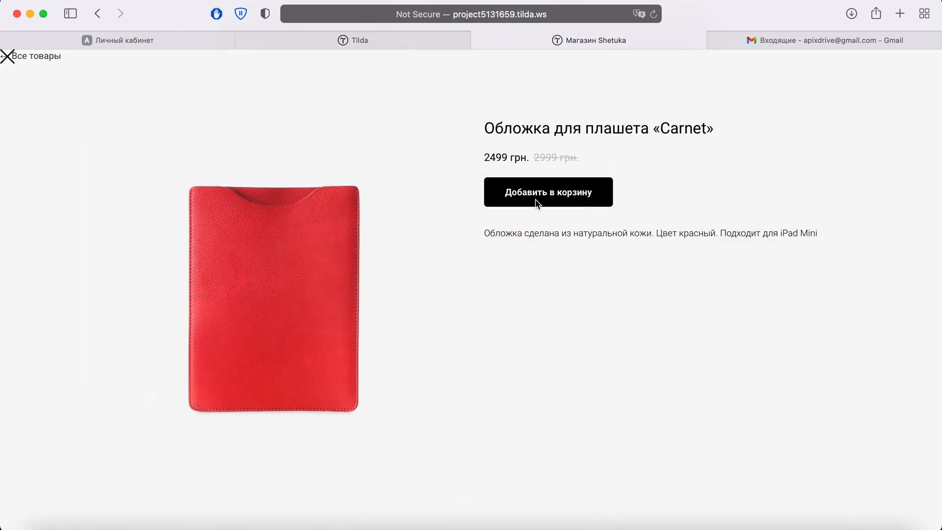
pyautogui.click(538, 192)
# Fill in the customer's name, e-mail and phone, submit the test order, and return to ApiX-Drive.
pyautogui.click(429, 323)
pyautogui.write('Ivan')
pyautogui.press('Tab')
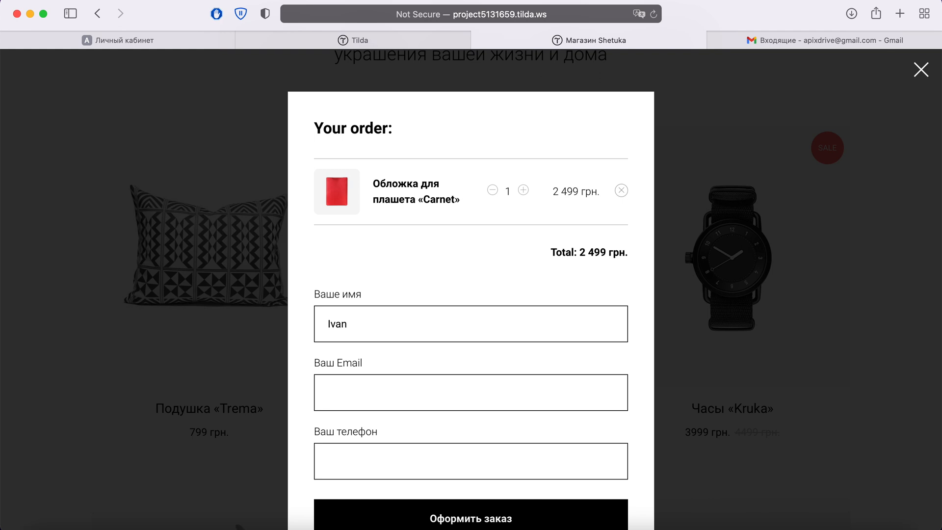
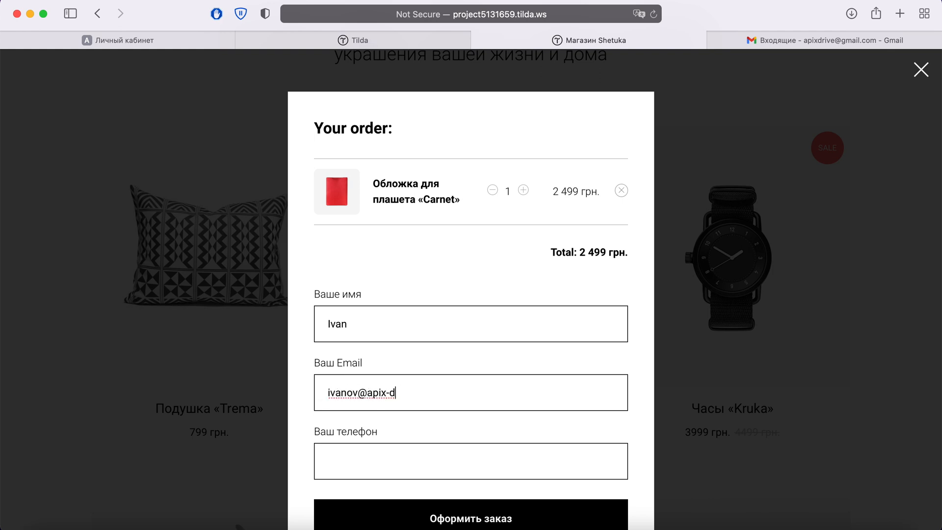
pyautogui.press('Tab')
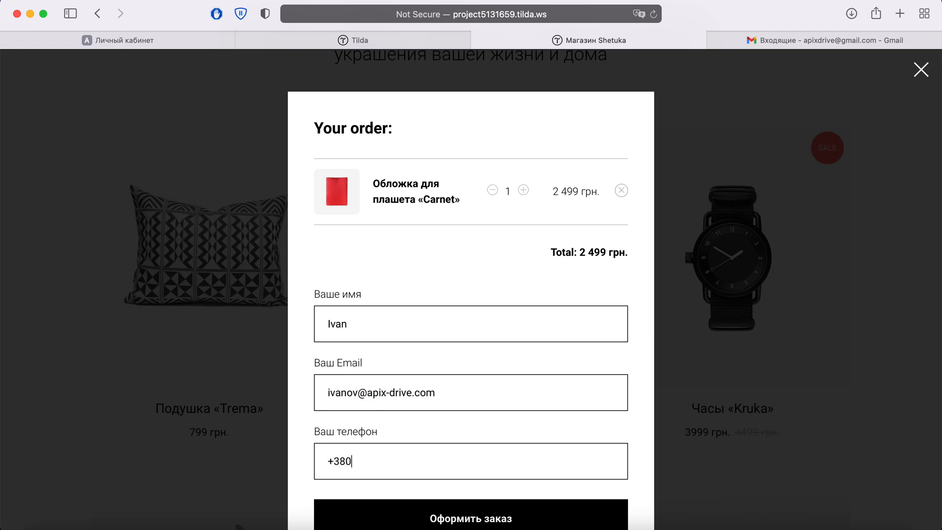
pyautogui.click(475, 520)
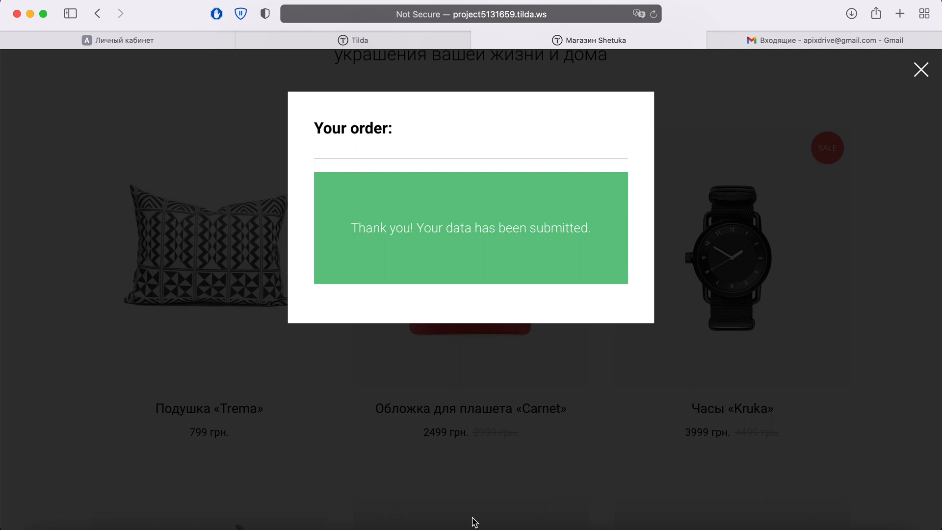
pyautogui.click(143, 42)
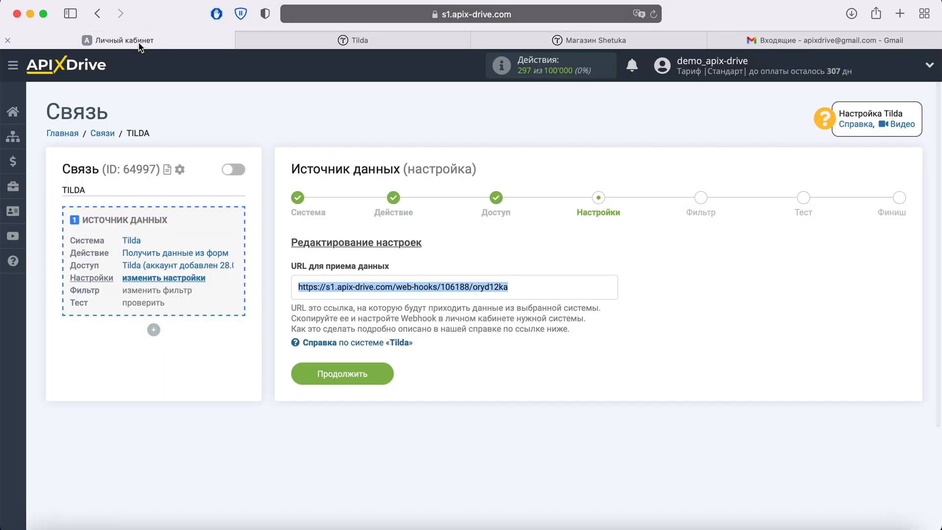
# Continue past the Настройки and Фильтр steps, review the Carnet test order data, and finish.
pyautogui.click(383, 376)
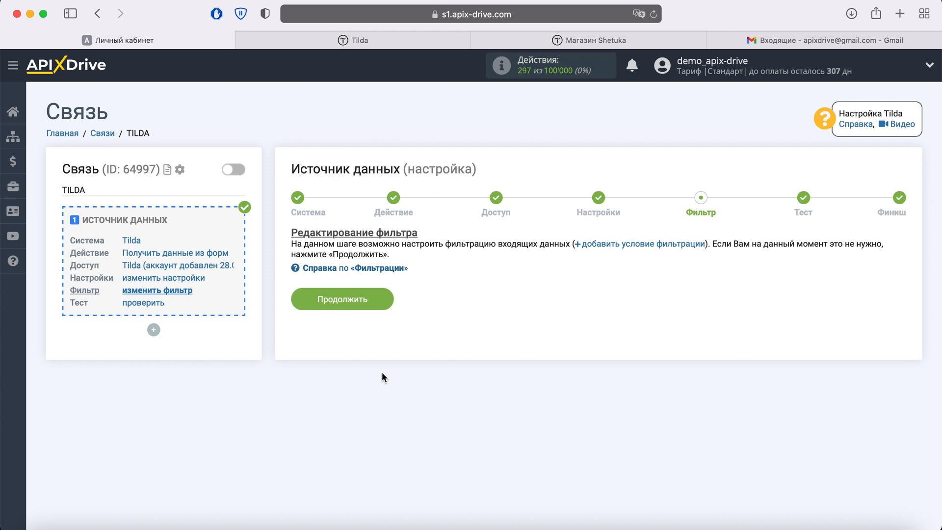
pyautogui.click(381, 298)
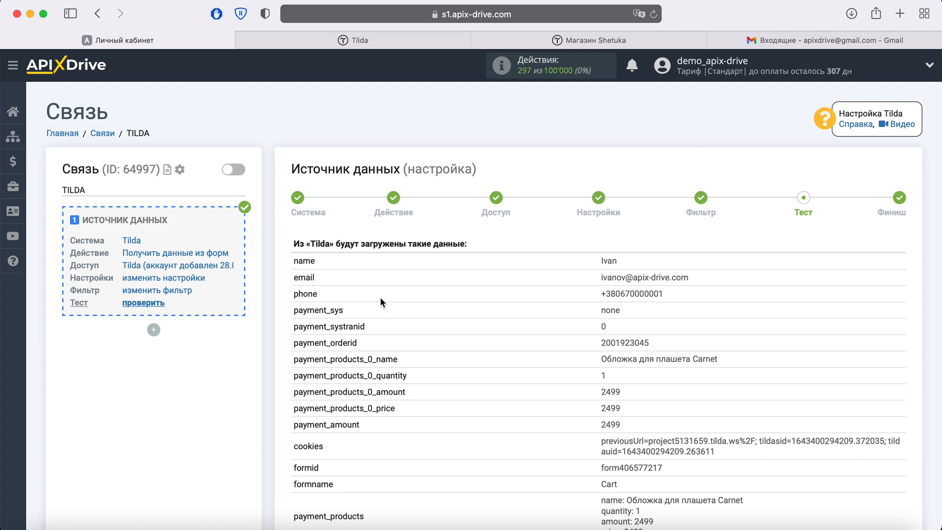
pyautogui.scroll(-4, 381, 297)
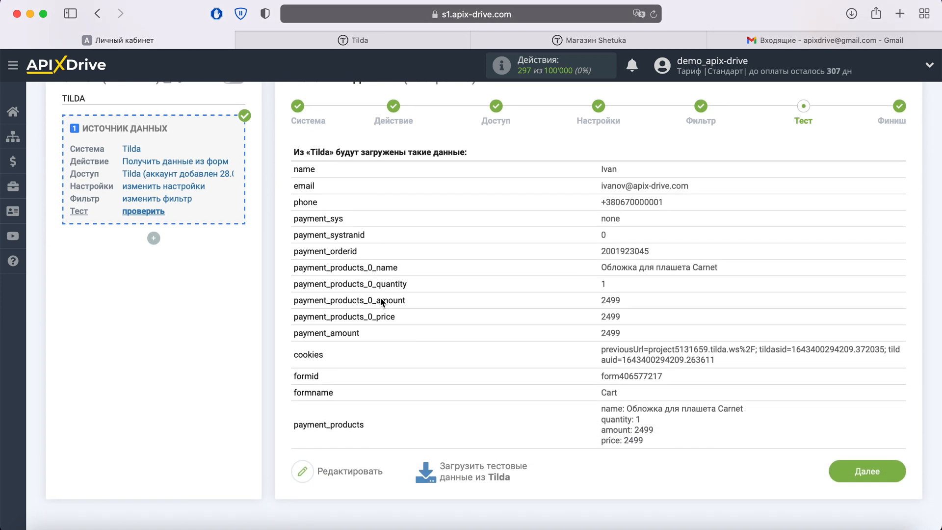
pyautogui.click(894, 473)
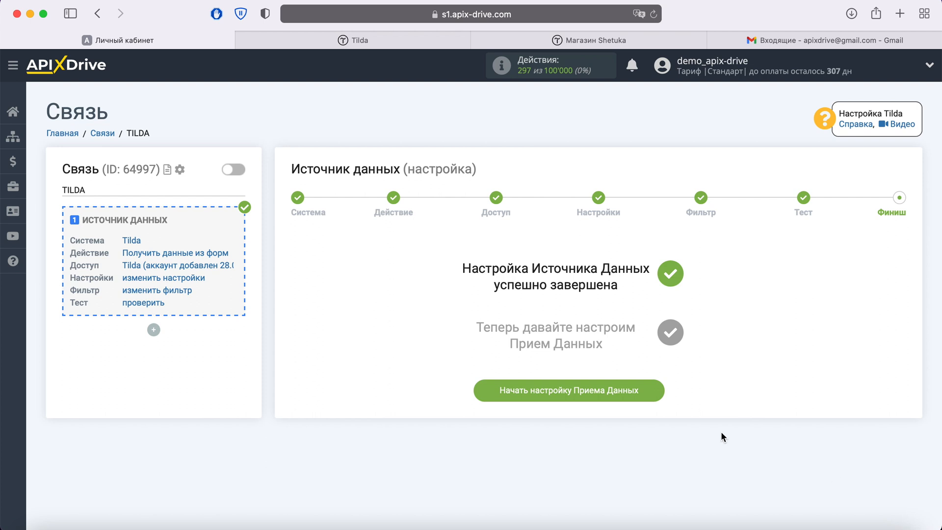
# Start the receiving side and choose Gmail (прием) as the receiving system.
pyautogui.click(651, 392)
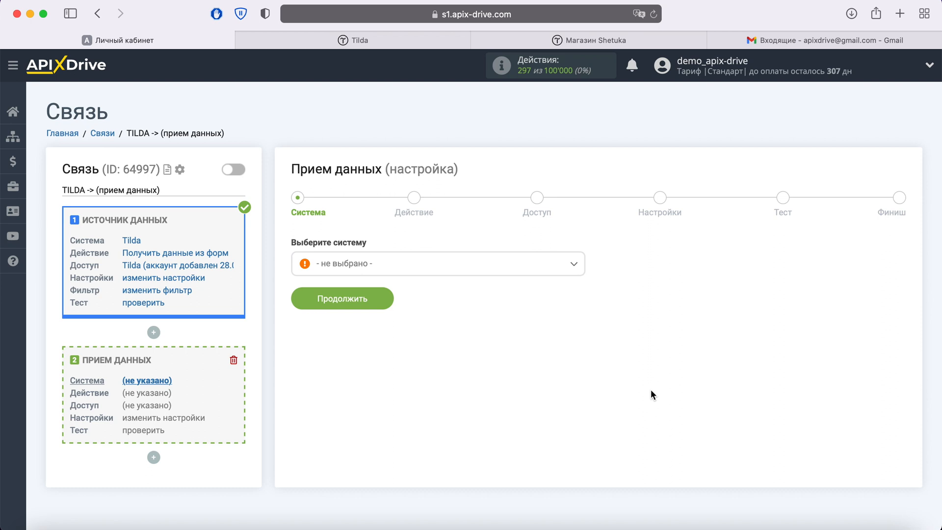
pyautogui.click(481, 263)
pyautogui.scroll(-5, 448, 366)
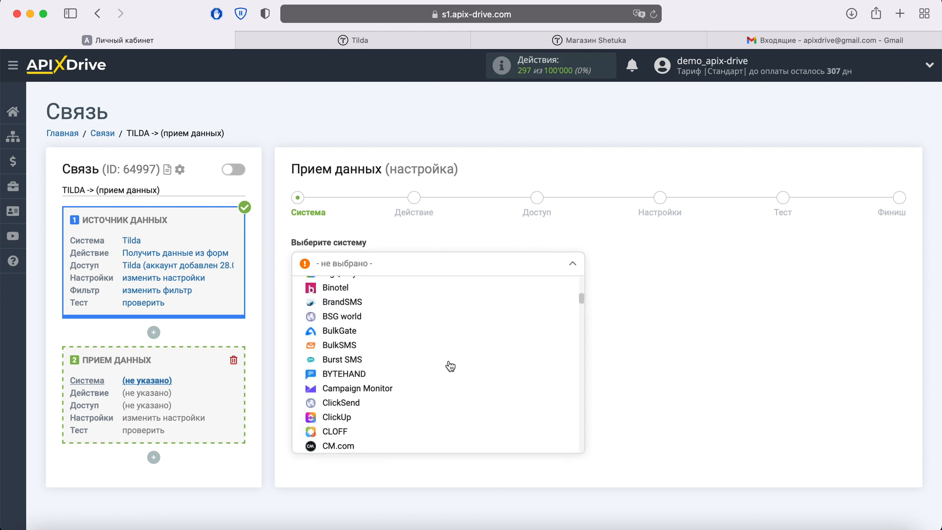
pyautogui.scroll(-10, 448, 363)
pyautogui.click(373, 335)
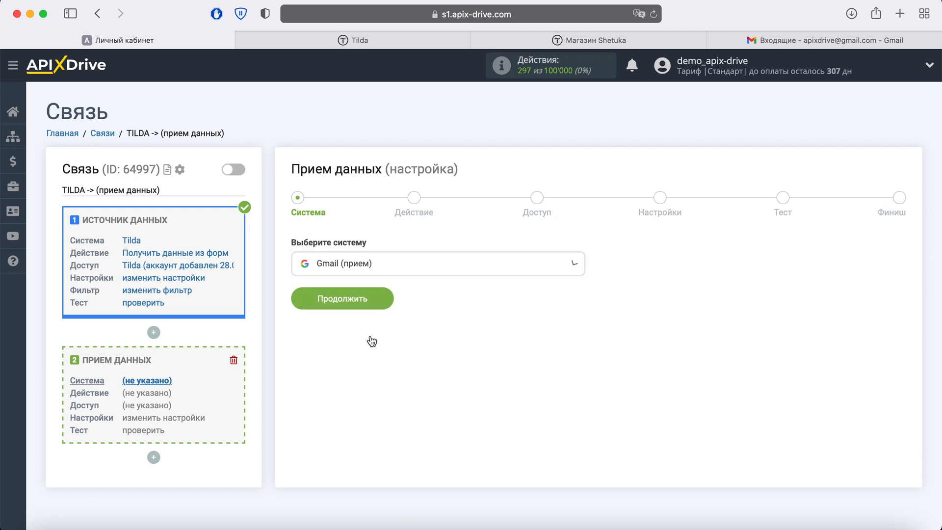
pyautogui.click(380, 298)
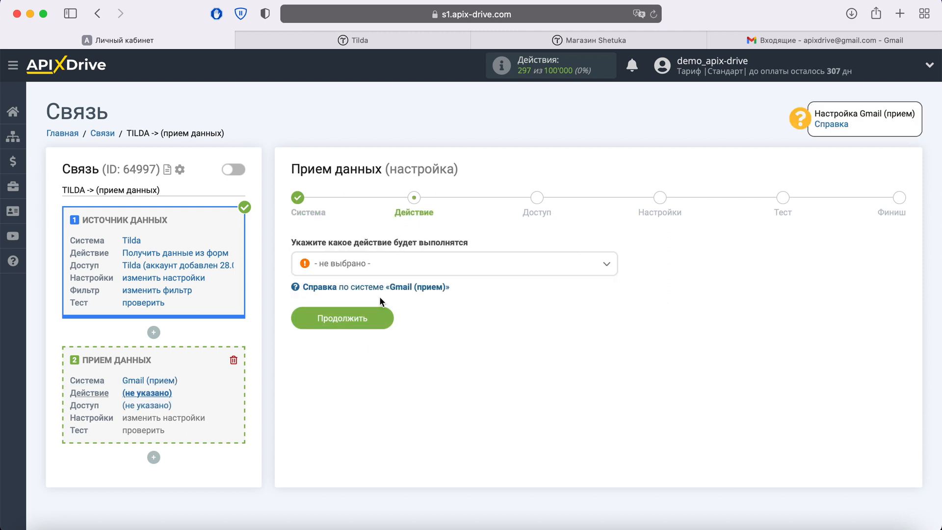
# Set the Gmail action to 'Отправить письмо' and continue to the access step.
pyautogui.click(390, 266)
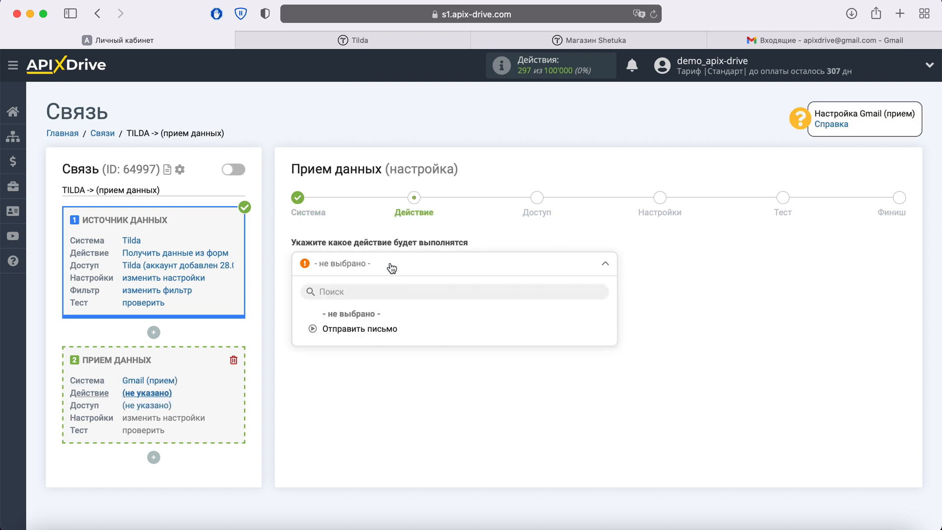
pyautogui.click(385, 330)
pyautogui.click(385, 317)
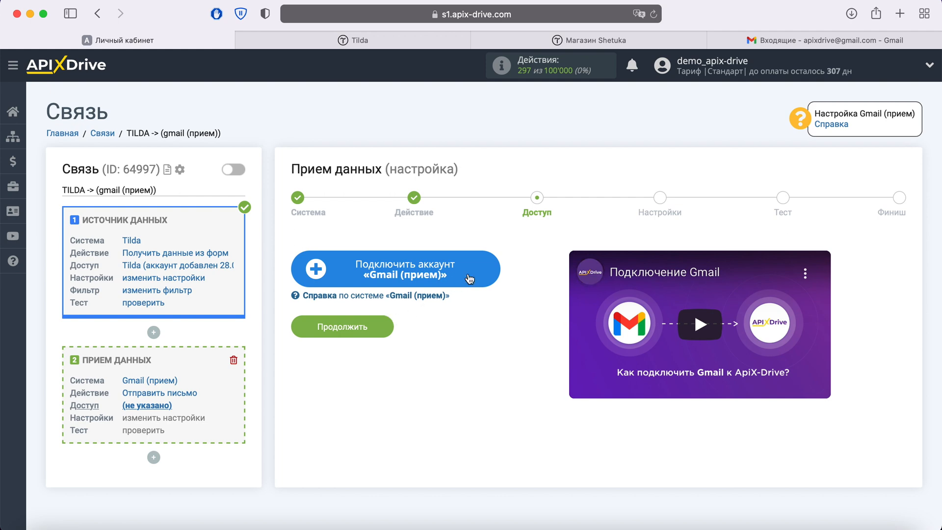
# Sign in to Google with the saved e-mail and password, then grant ApiX-Drive the requested access.
pyautogui.click(487, 268)
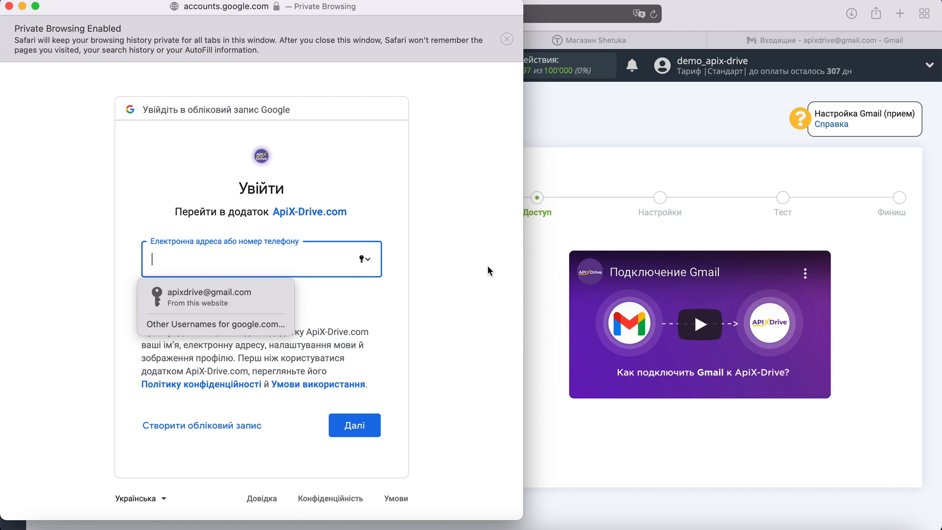
pyautogui.click(262, 298)
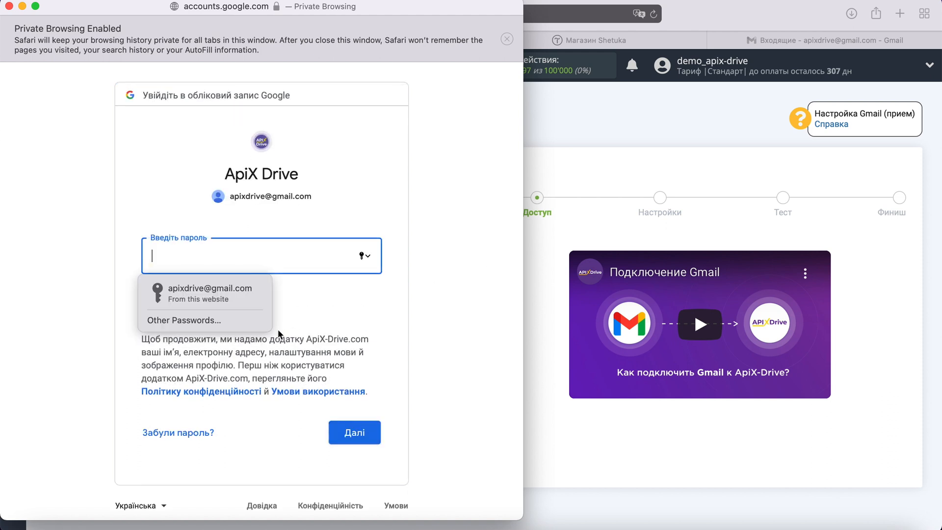
pyautogui.click(235, 296)
pyautogui.click(350, 432)
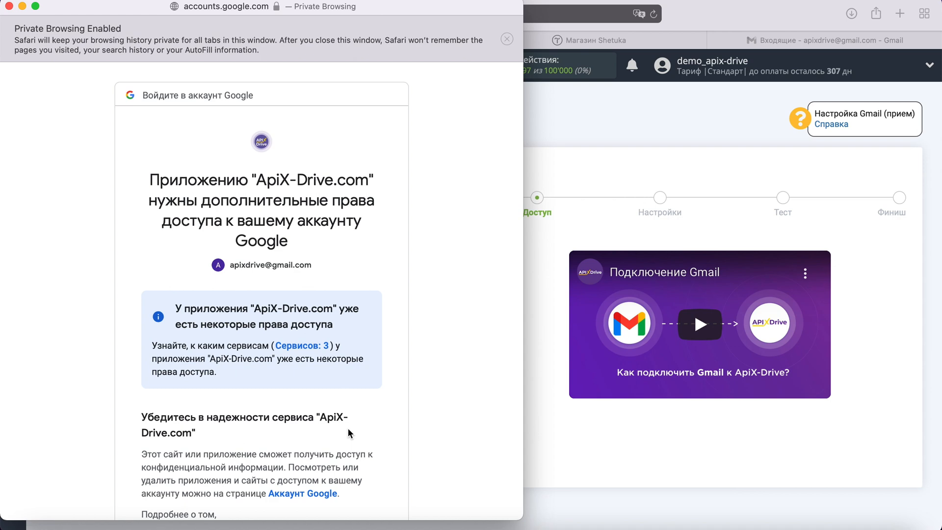
pyautogui.scroll(-5, 348, 428)
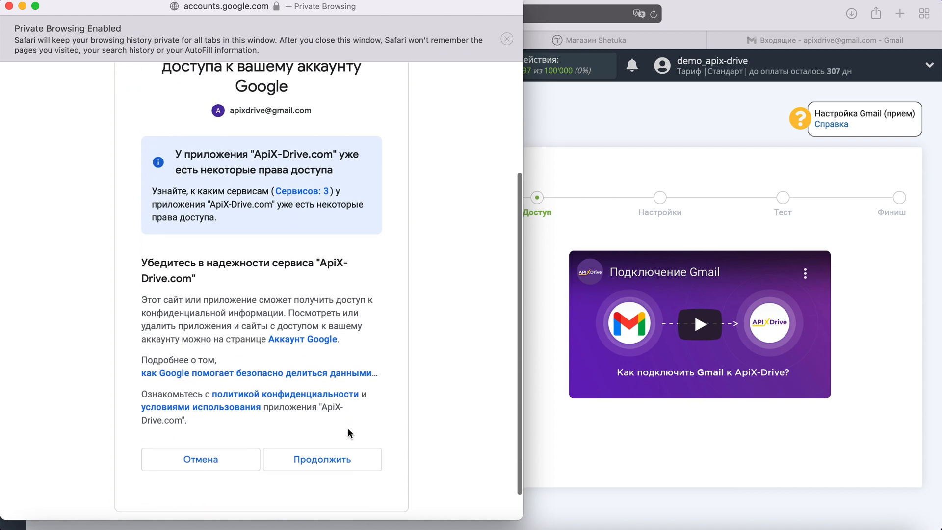
pyautogui.click(355, 449)
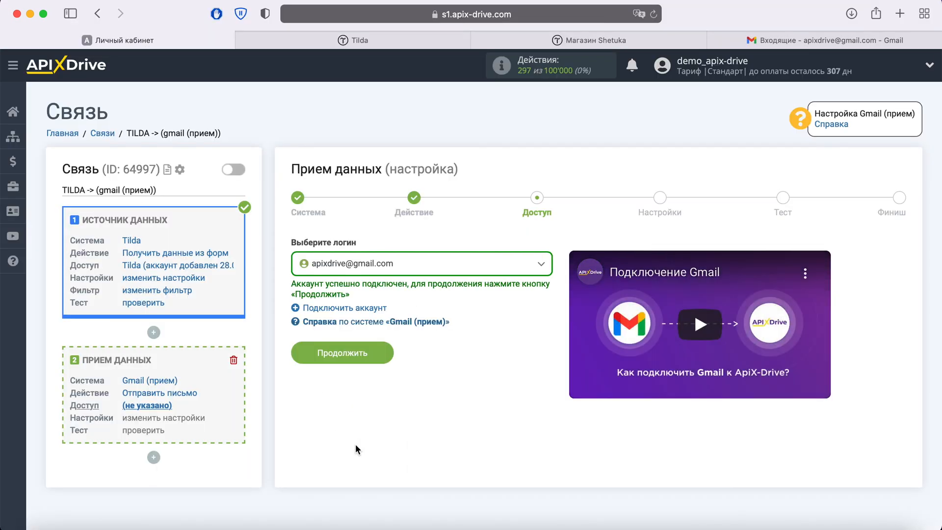
# Choose the newly connected Gmail account as the login and continue to the email settings.
pyautogui.click(520, 266)
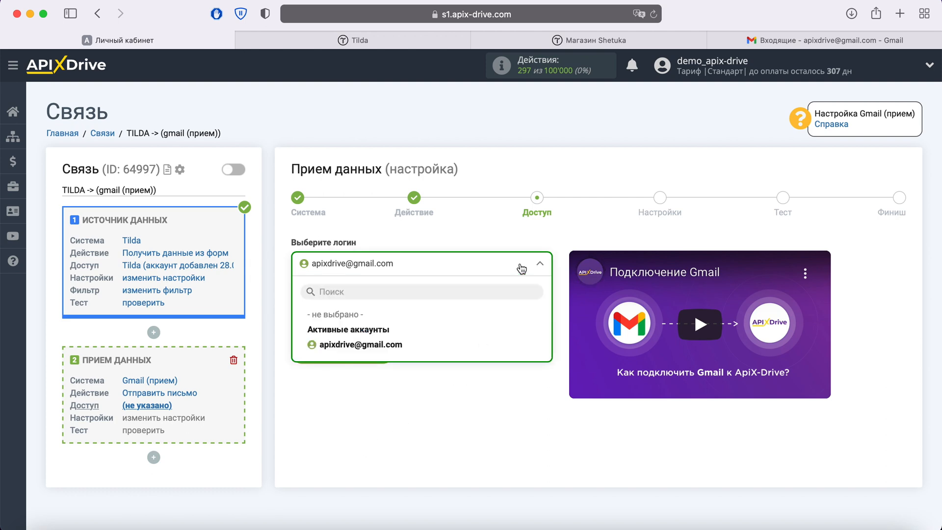
pyautogui.click(390, 346)
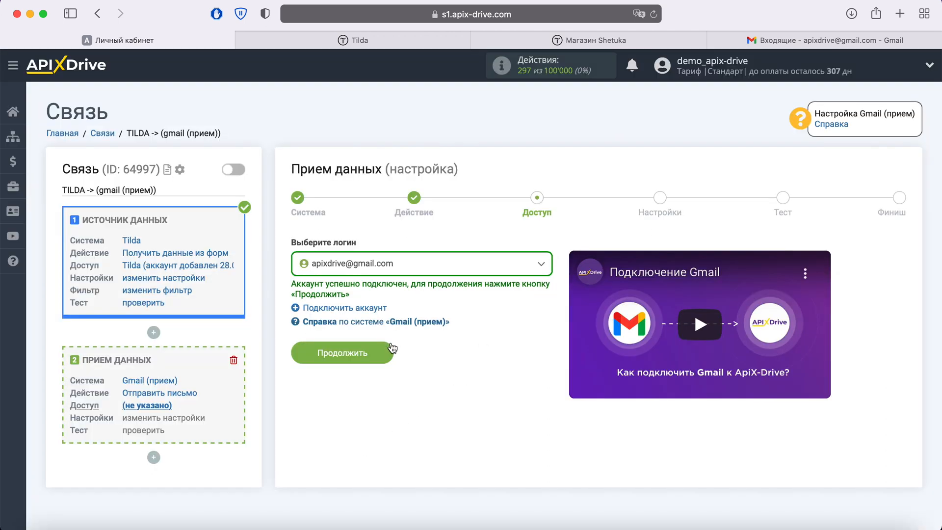
pyautogui.click(391, 349)
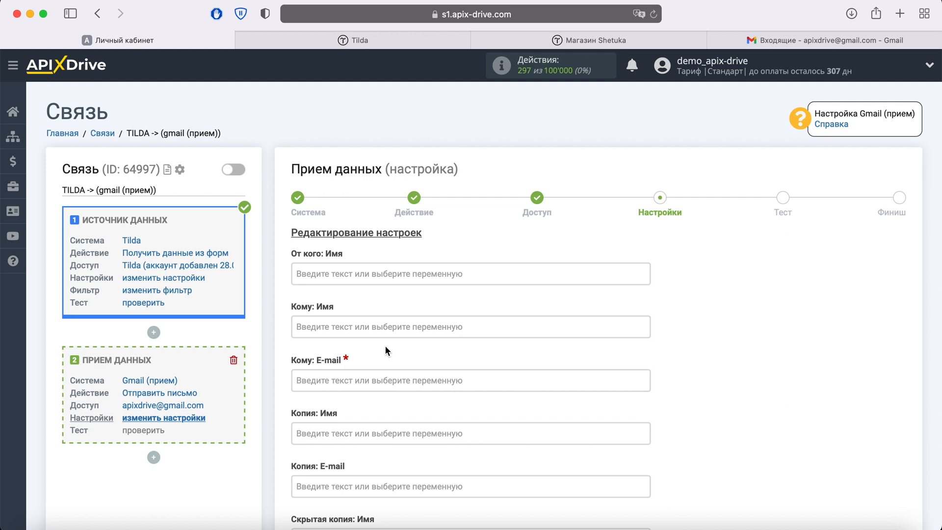
# Replace the Tilda email recipient with the Gmail account's own address in Кому: E-mail.
pyautogui.click(355, 380)
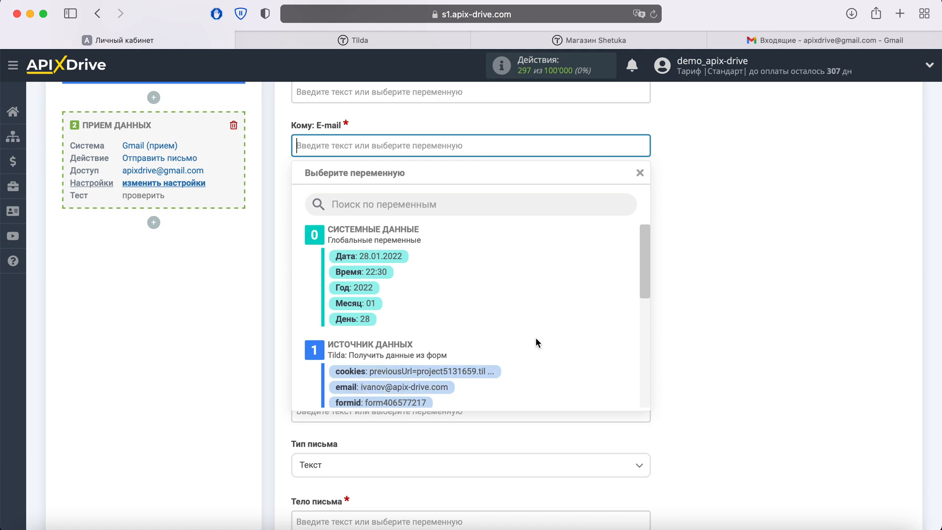
pyautogui.scroll(-1, 536, 339)
pyautogui.scroll(-3, 536, 342)
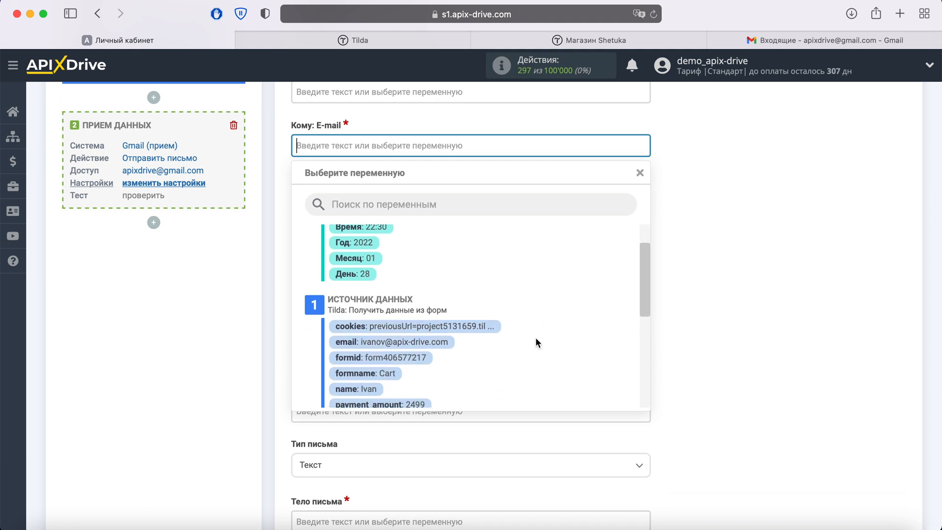
pyautogui.click(444, 339)
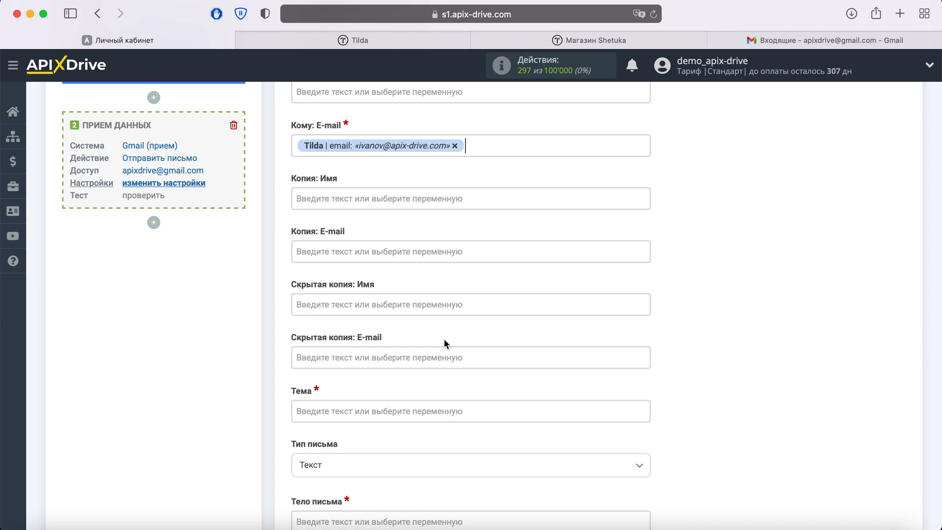
pyautogui.click(454, 146)
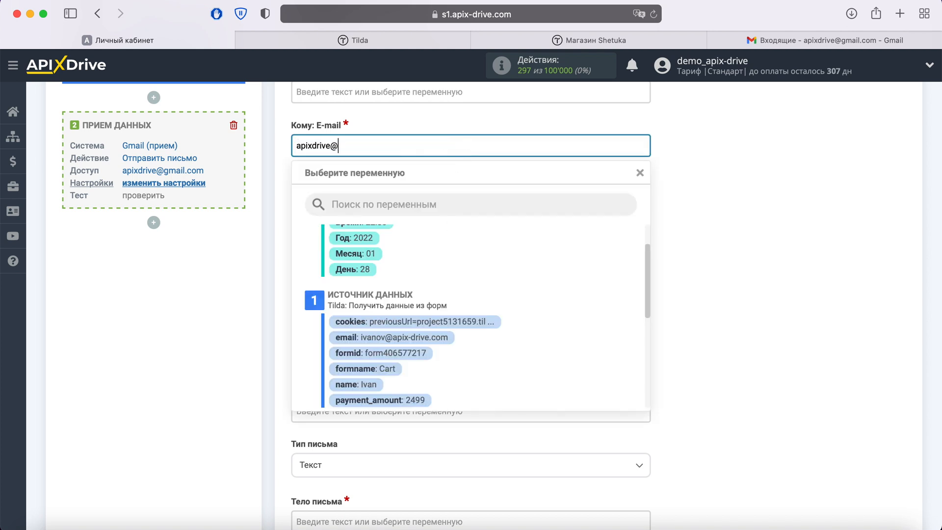
pyautogui.click(723, 213)
# Set the subject to 'Новый заказ на сайте Tilda' followed by the customer name variable.
pyautogui.scroll(-5, 687, 281)
pyautogui.click(396, 297)
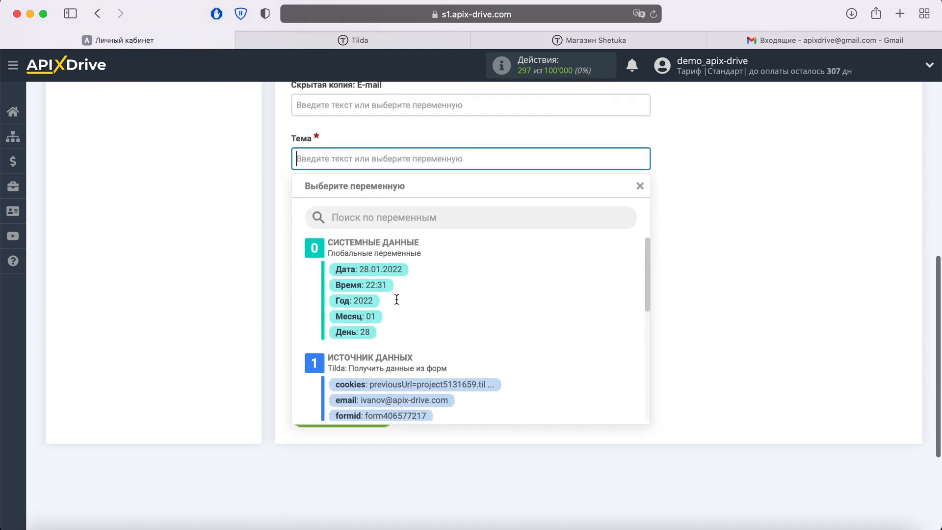
pyautogui.write('Новый заказ на сай')
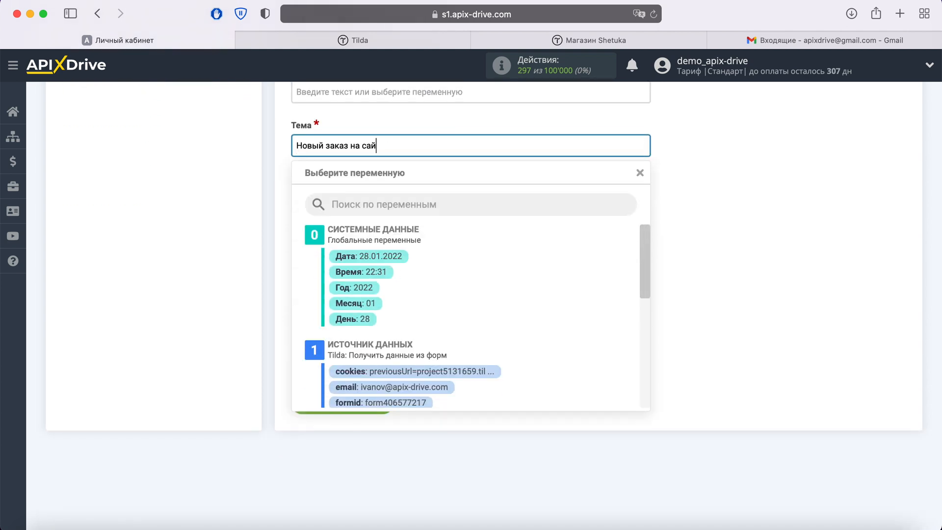
pyautogui.write('те Tilda')
pyautogui.scroll(-3, 541, 314)
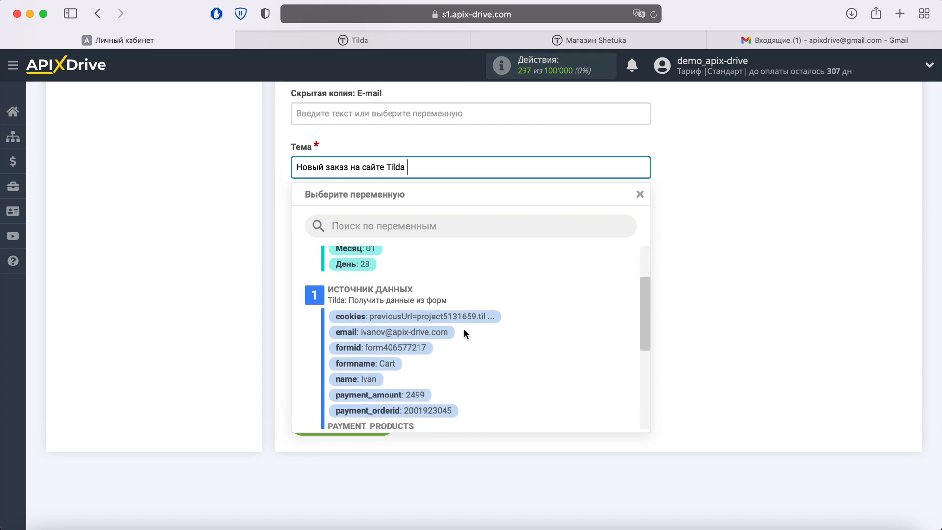
pyautogui.click(375, 370)
pyautogui.click(335, 288)
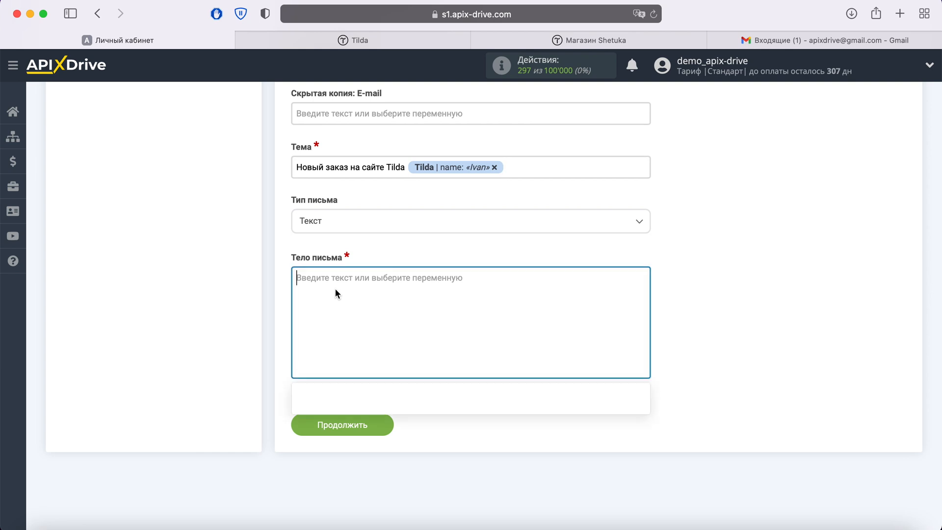
# Start the body with 'Новый заказ из Tilda' followed by the current date and time.
pyautogui.write('Новый заказ и')
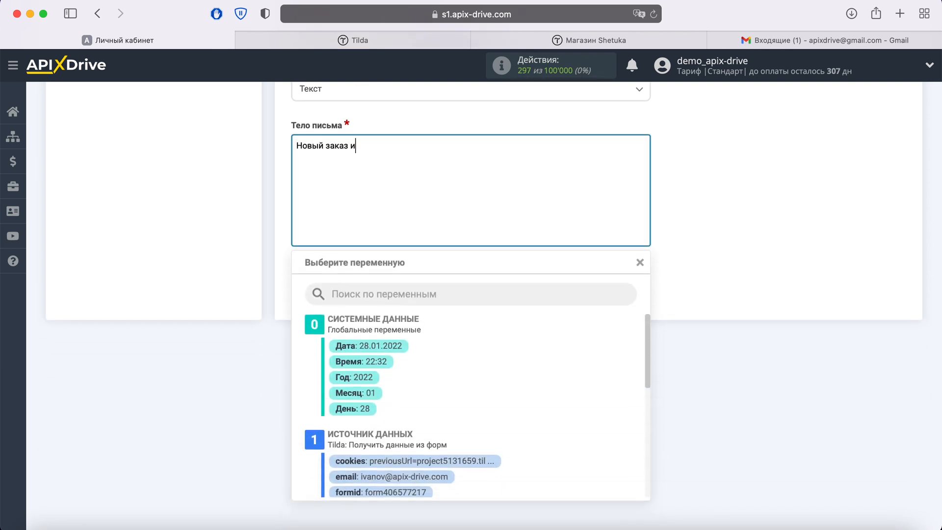
pyautogui.write('з Tilda')
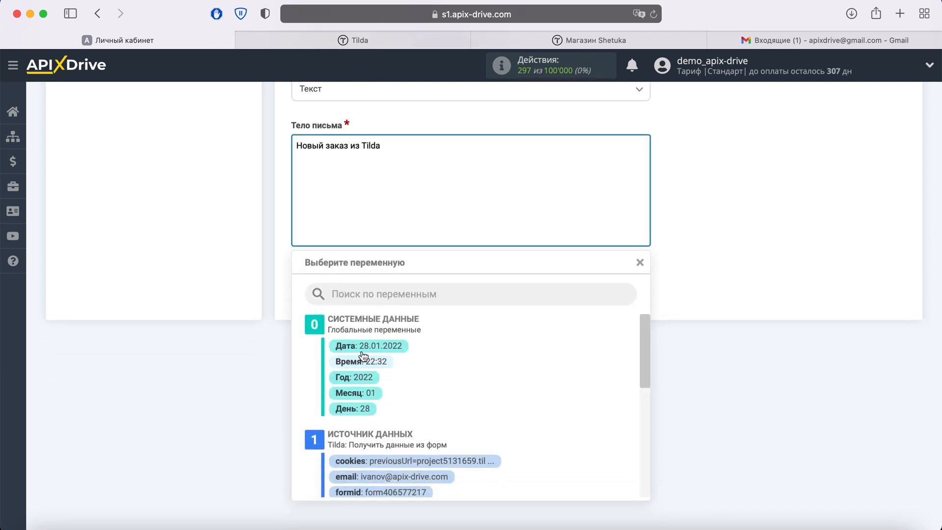
pyautogui.click(381, 346)
pyautogui.click(577, 159)
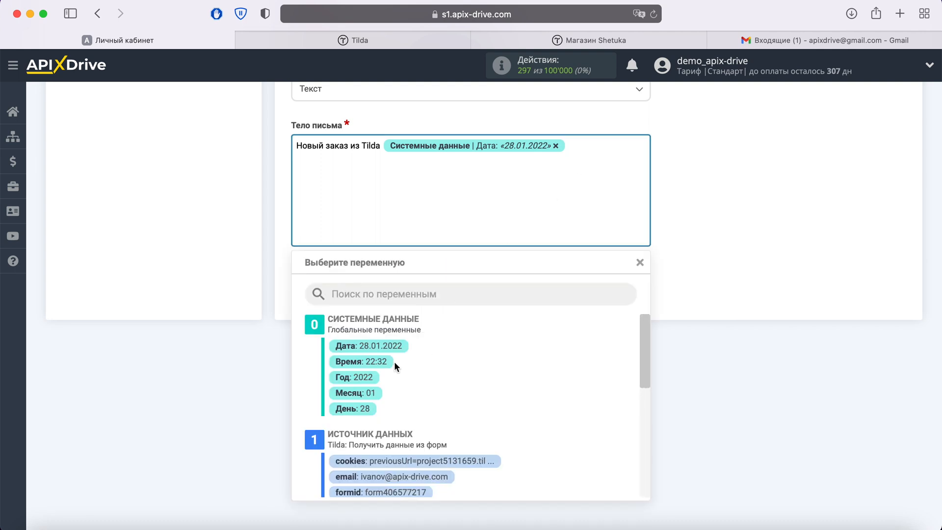
pyautogui.click(385, 363)
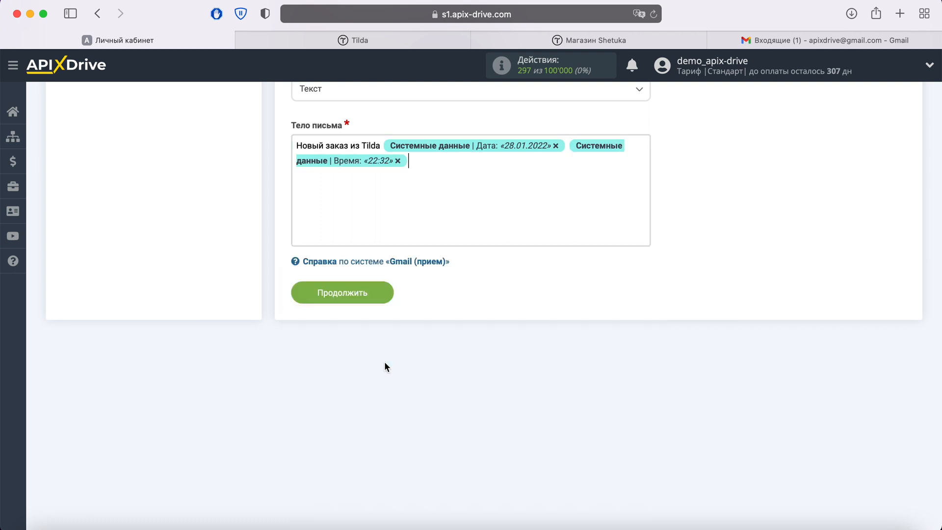
# Add an 'Имя' line with the customer name variable.
pyautogui.write('Имя')
pyautogui.click(334, 169)
pyautogui.scroll(-3, 474, 387)
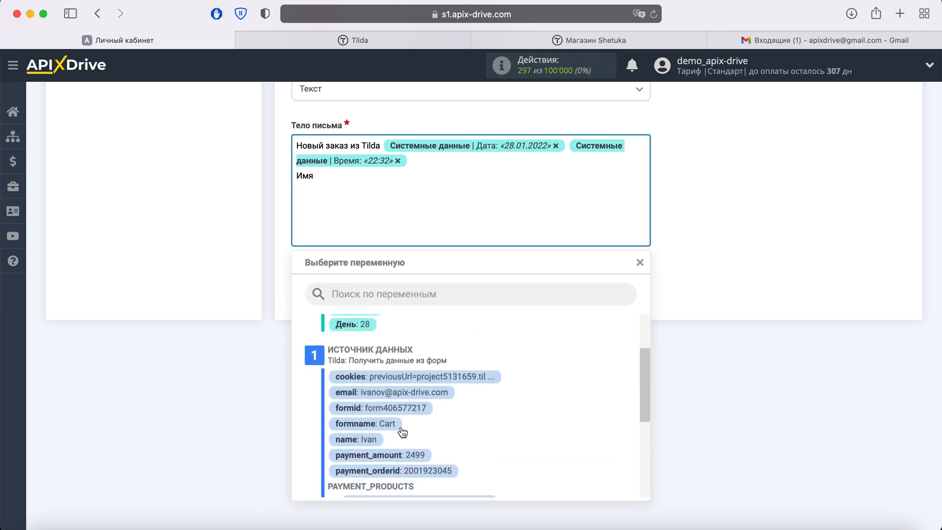
pyautogui.click(374, 442)
pyautogui.press('Return')
# Add 'Tелефон' and 'Email' lines with the customer's phone and email variables.
pyautogui.write('Tелефон')
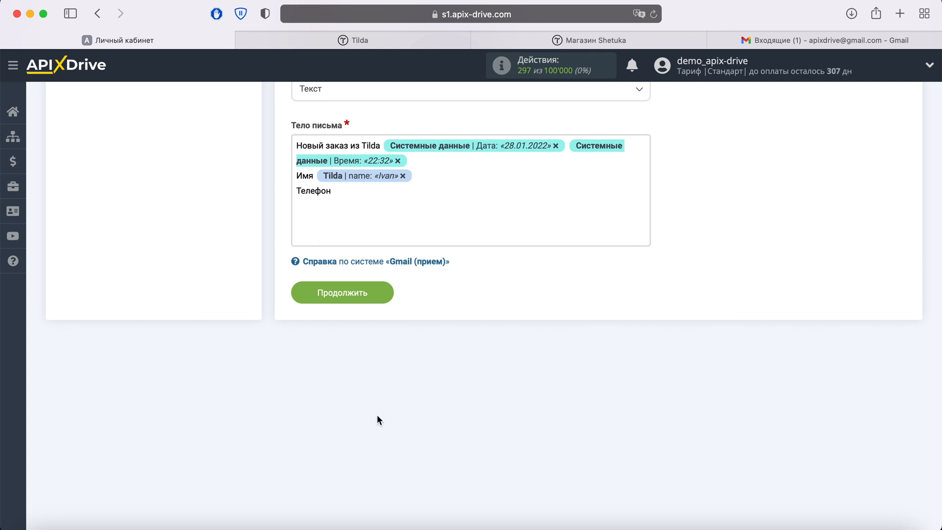
pyautogui.click(364, 192)
pyautogui.scroll(-5, 517, 382)
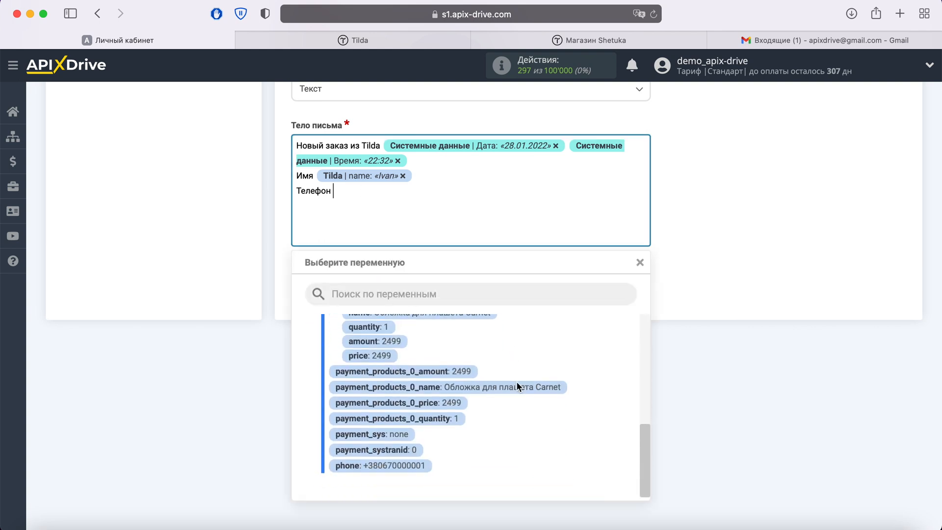
pyautogui.click(419, 470)
pyautogui.press('Return')
pyautogui.write('Email')
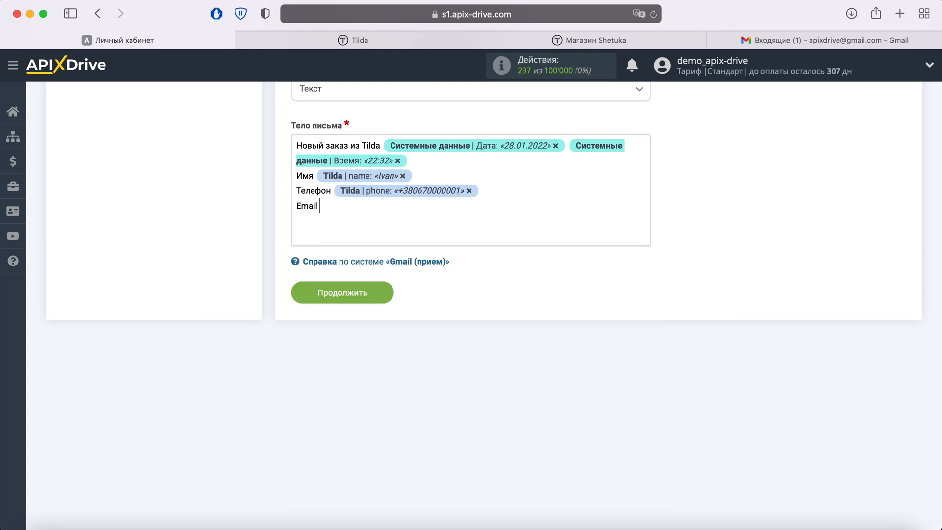
pyautogui.click(354, 215)
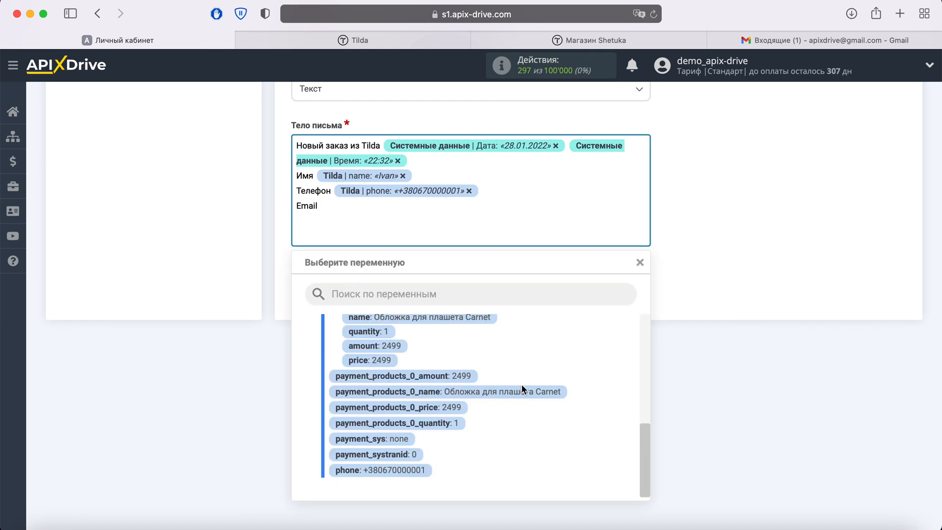
pyautogui.scroll(3, 522, 385)
pyautogui.scroll(3, 523, 389)
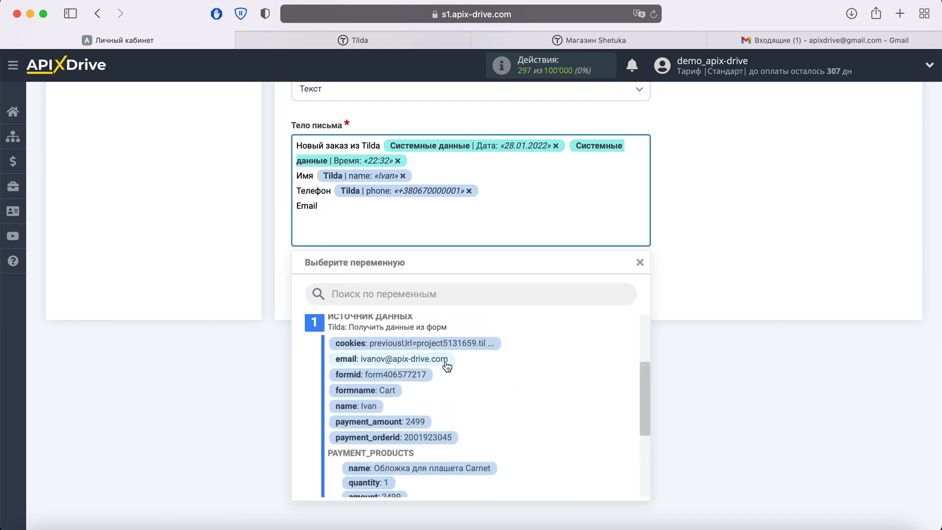
pyautogui.click(388, 363)
# Add a 'Заказ:' line with the ordered product's name variable.
pyautogui.press('Return')
pyautogui.write('Заказ:')
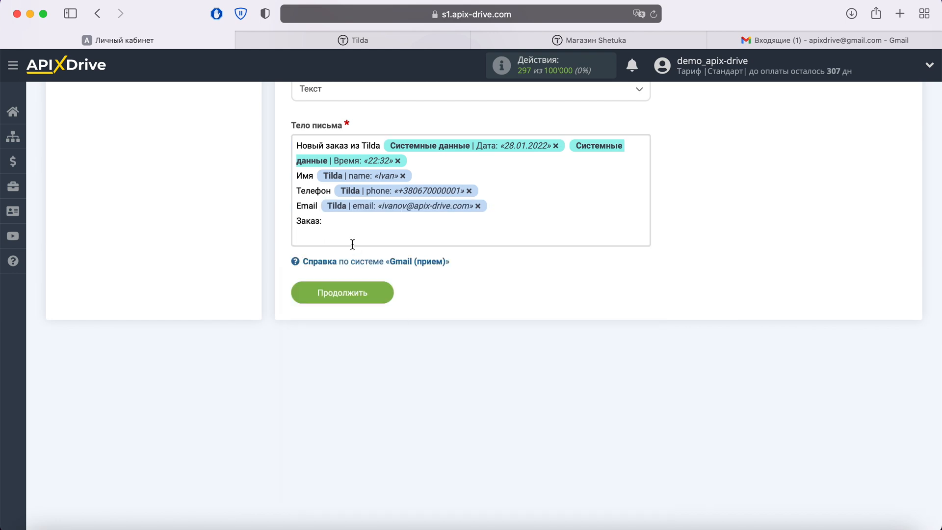
pyautogui.click(352, 241)
pyautogui.scroll(-3, 509, 376)
pyautogui.click(452, 387)
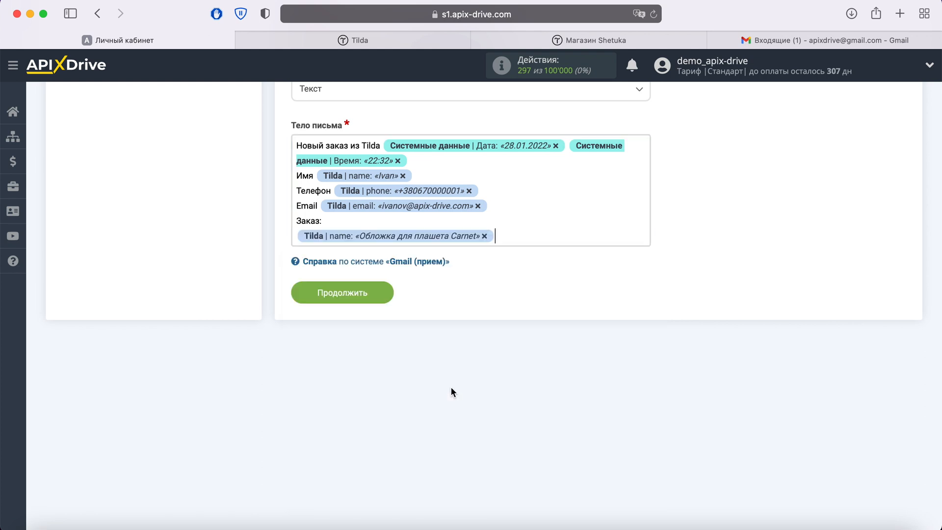
pyautogui.press('Return')
# Add the product quantity, price and amount variables on separate lines and continue to testing.
pyautogui.click(339, 240)
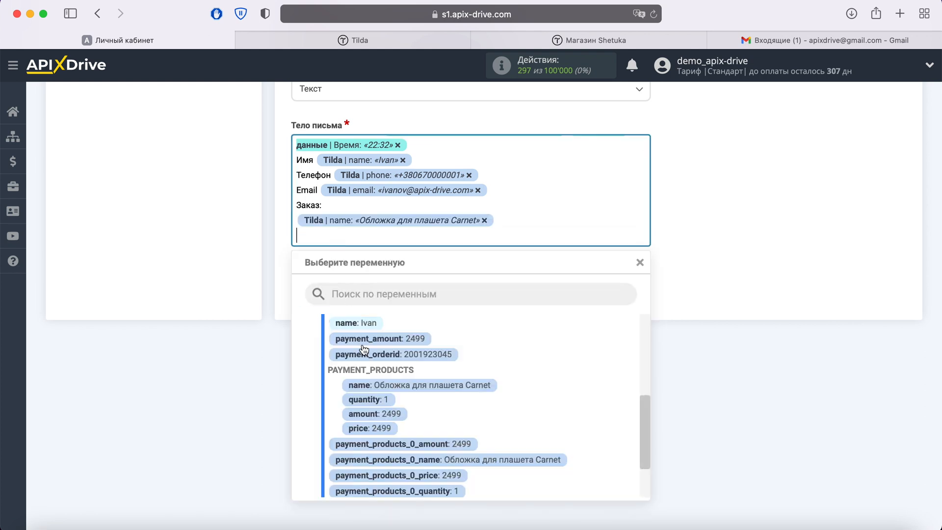
pyautogui.click(380, 401)
pyautogui.press('Return')
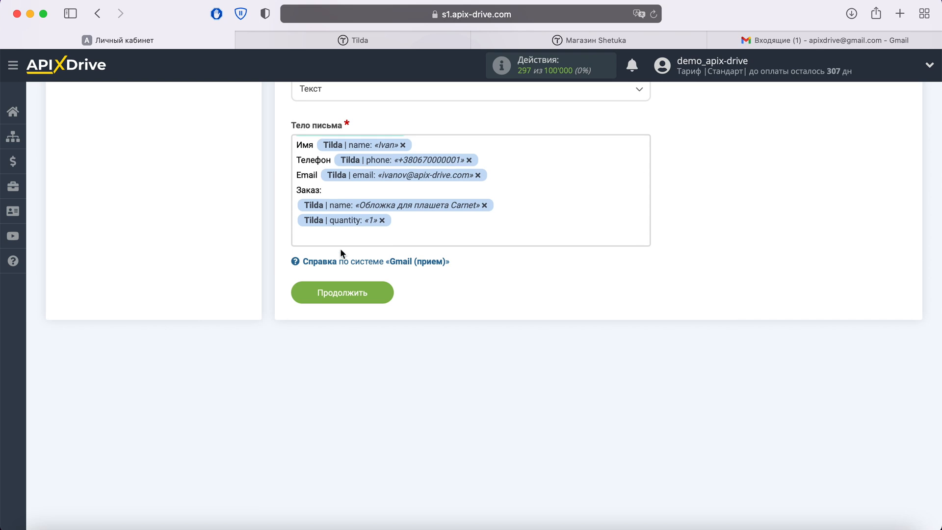
pyautogui.click(340, 241)
pyautogui.click(368, 427)
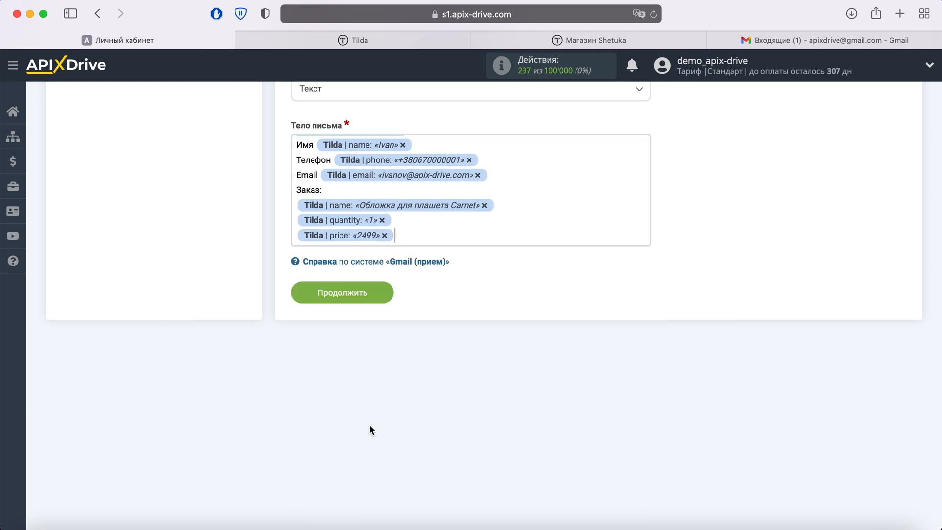
pyautogui.press('Return')
pyautogui.click(336, 237)
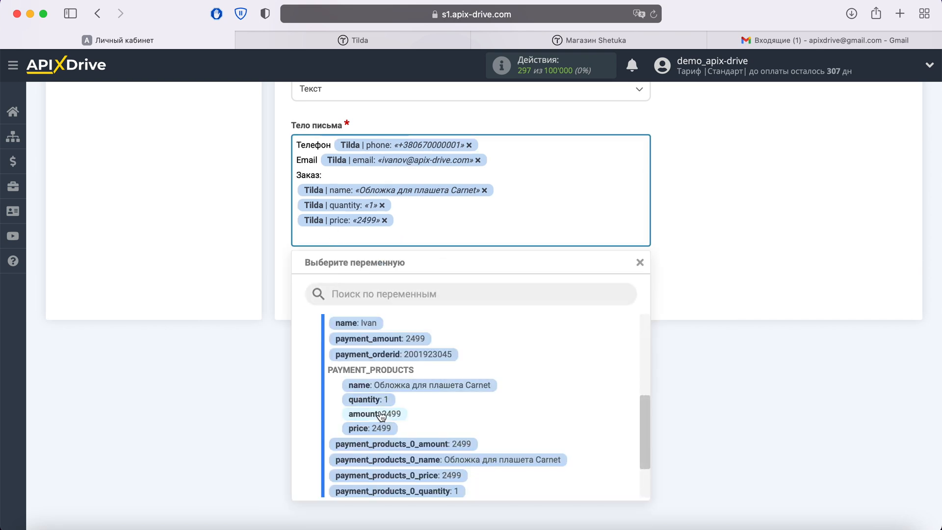
pyautogui.click(383, 415)
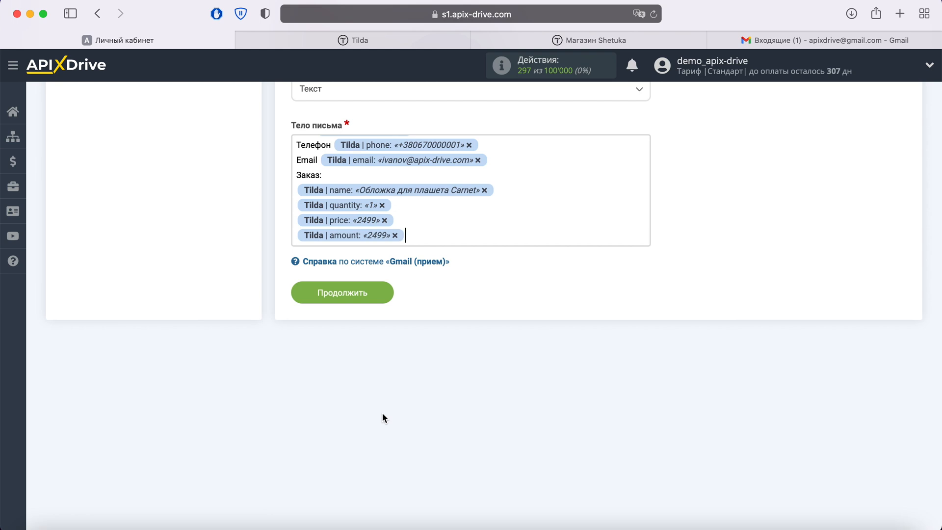
pyautogui.click(377, 294)
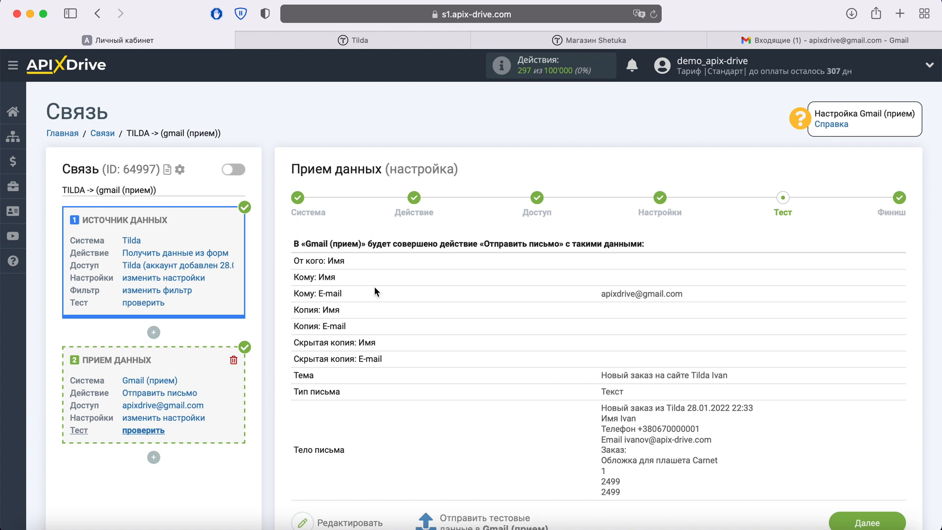
# Send the test order data to Gmail as a test email.
pyautogui.scroll(-1, 374, 292)
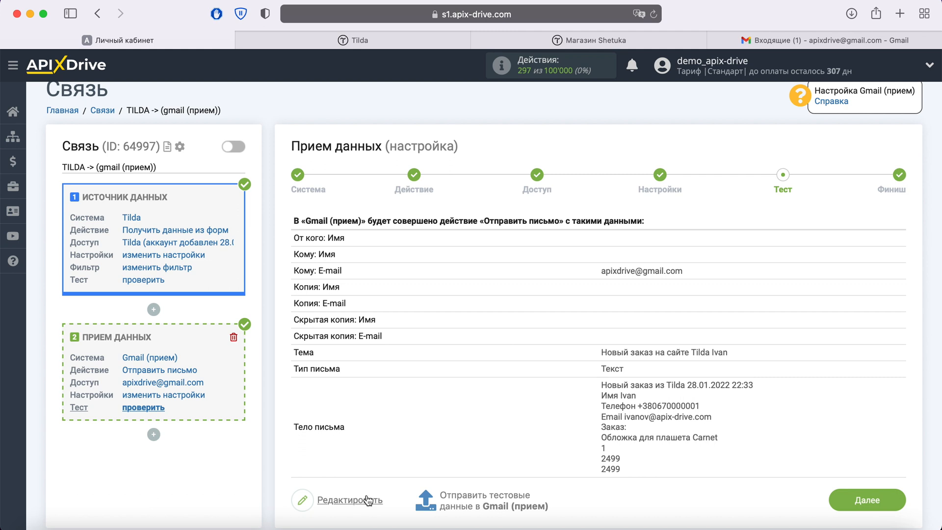
pyautogui.click(466, 499)
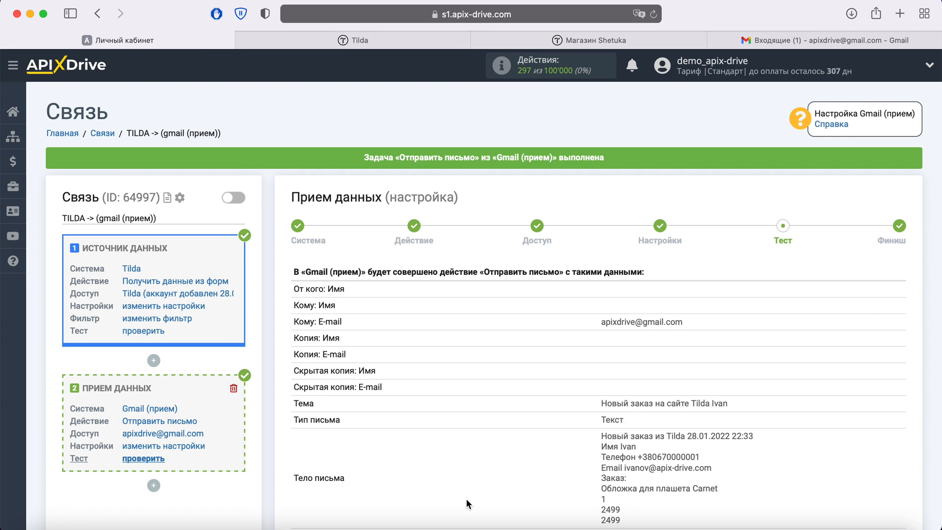
pyautogui.click(744, 39)
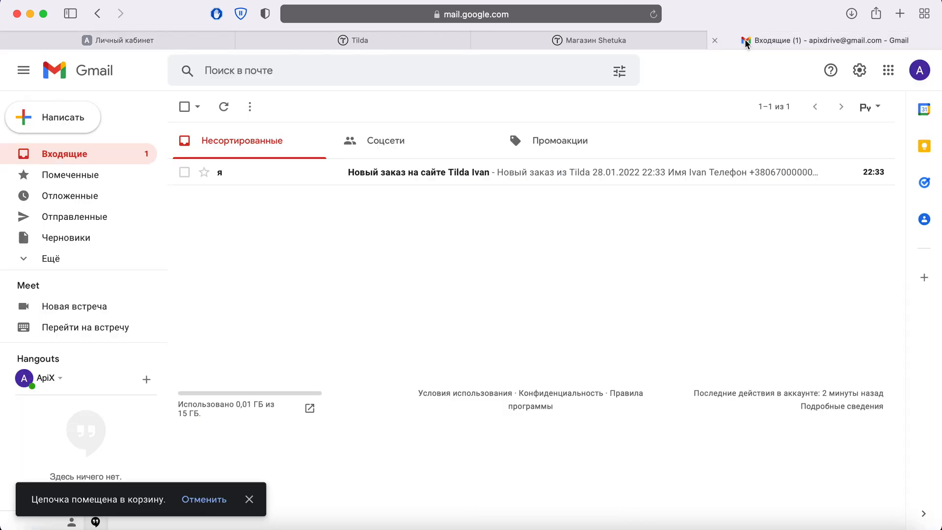
# Open the received 'Новый заказ на сайте Tilda' email to check the order, then return to ApiX-Drive.
pyautogui.click(370, 173)
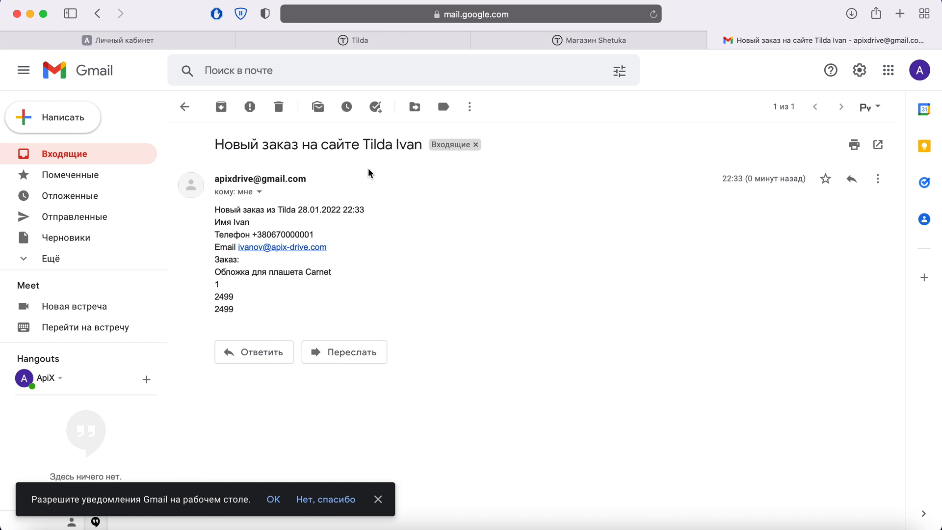
pyautogui.click(162, 39)
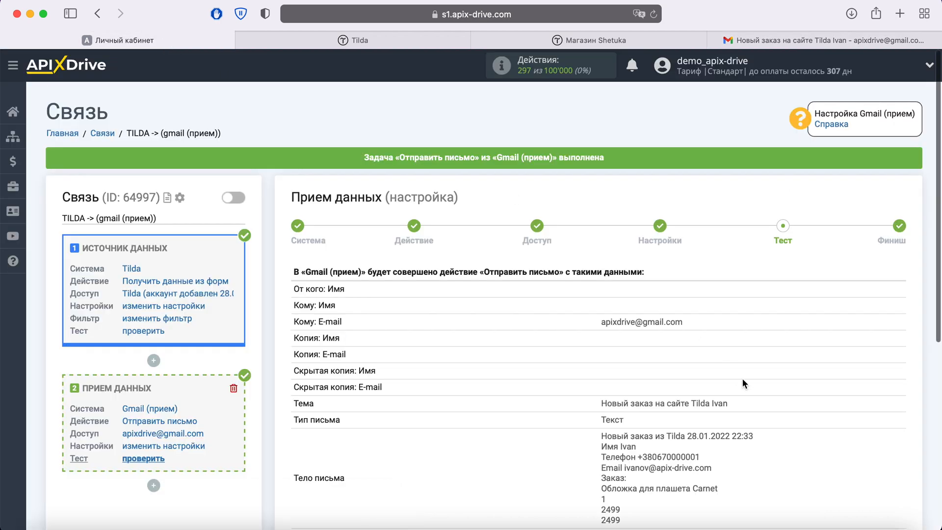
# Complete the Gmail setup and turn on auto-update for the TILDA -> Gmail connection.
pyautogui.scroll(-3, 742, 378)
pyautogui.click(887, 471)
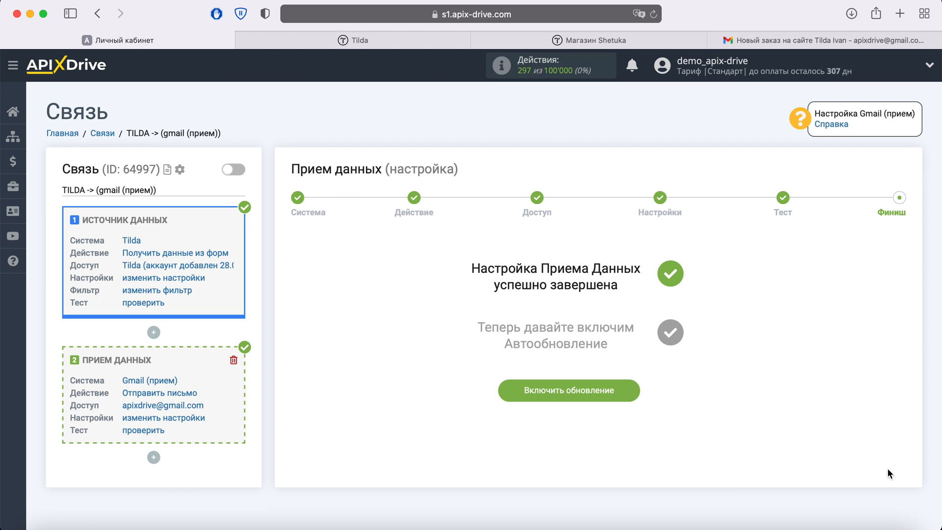
pyautogui.click(627, 394)
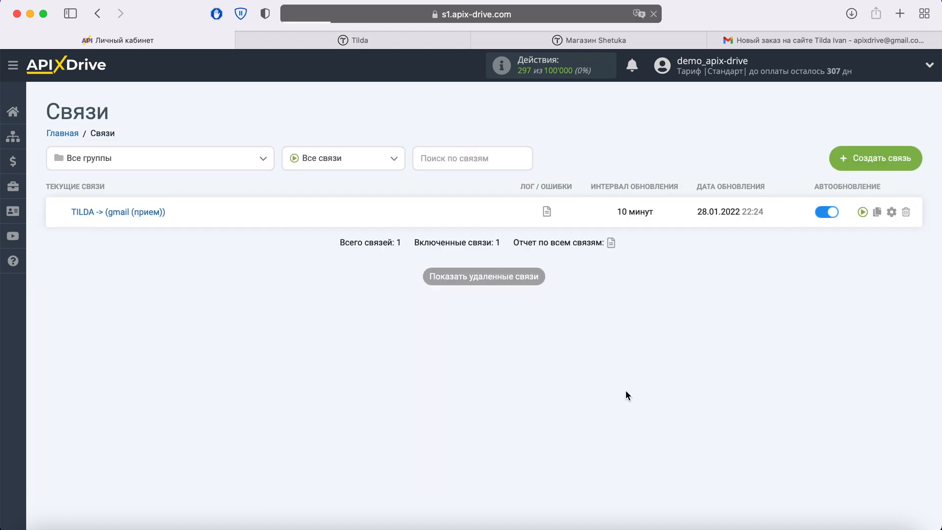
pyautogui.click(891, 213)
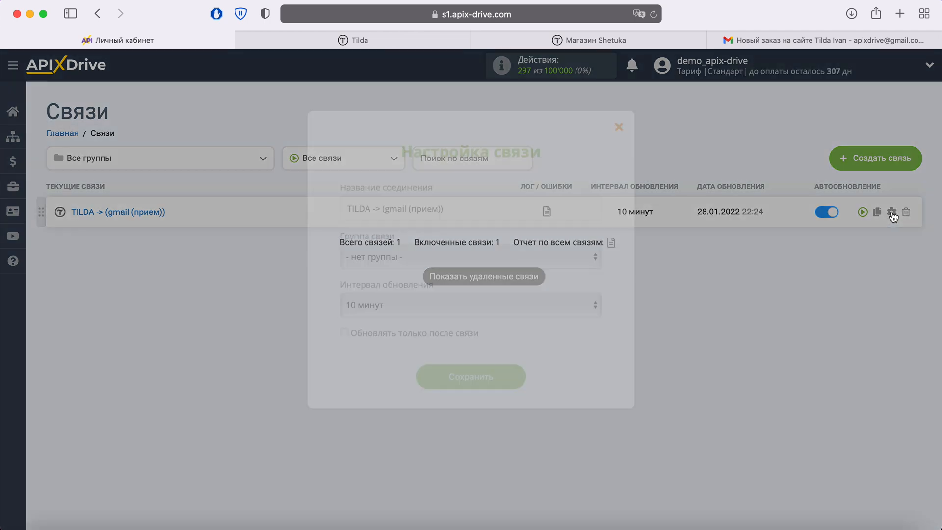
# Set the TILDA -> Gmail update interval to 5 minutes and save.
pyautogui.click(555, 305)
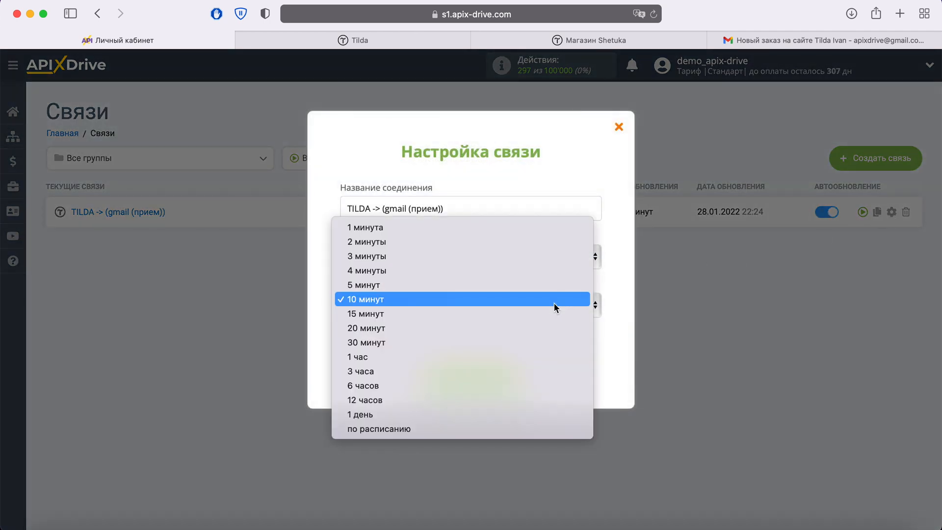
pyautogui.click(523, 285)
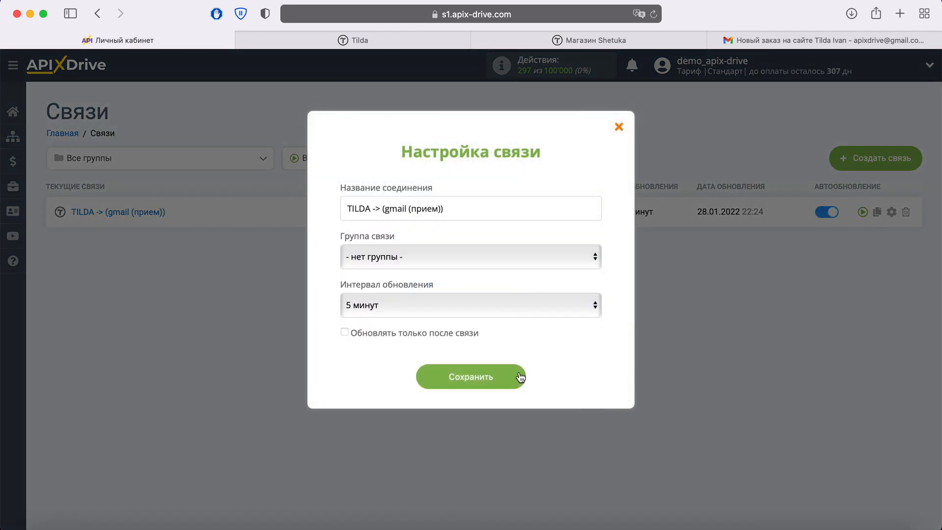
pyautogui.click(520, 377)
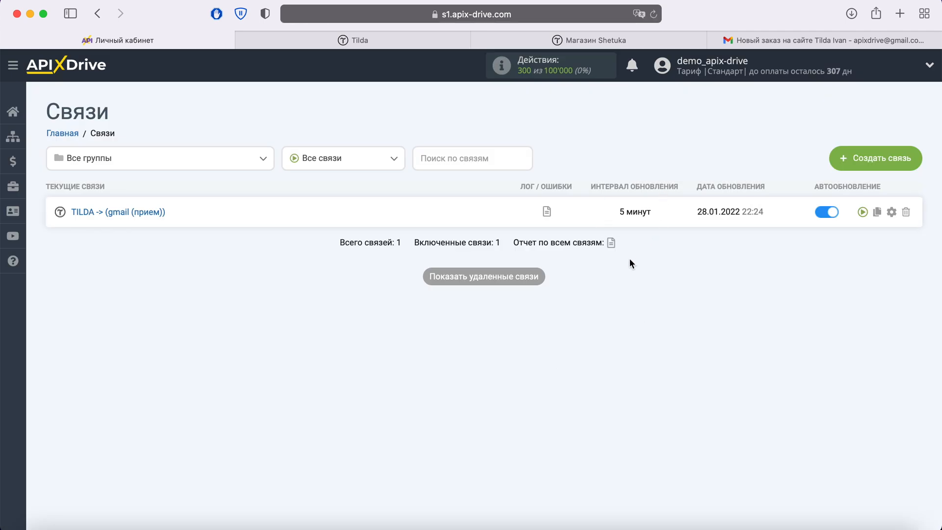